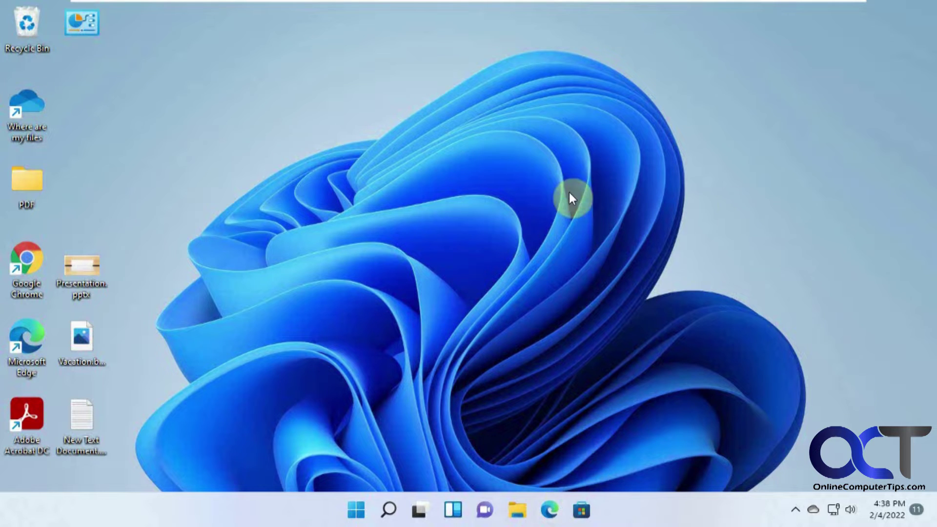
Reopen Edge and start Kids Mode from the profile menu
click(550, 510)
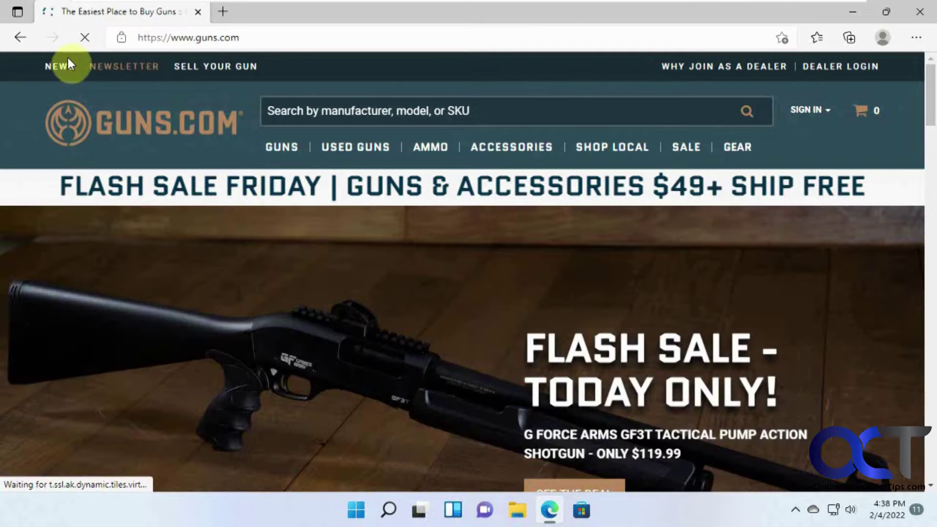
click(918, 15)
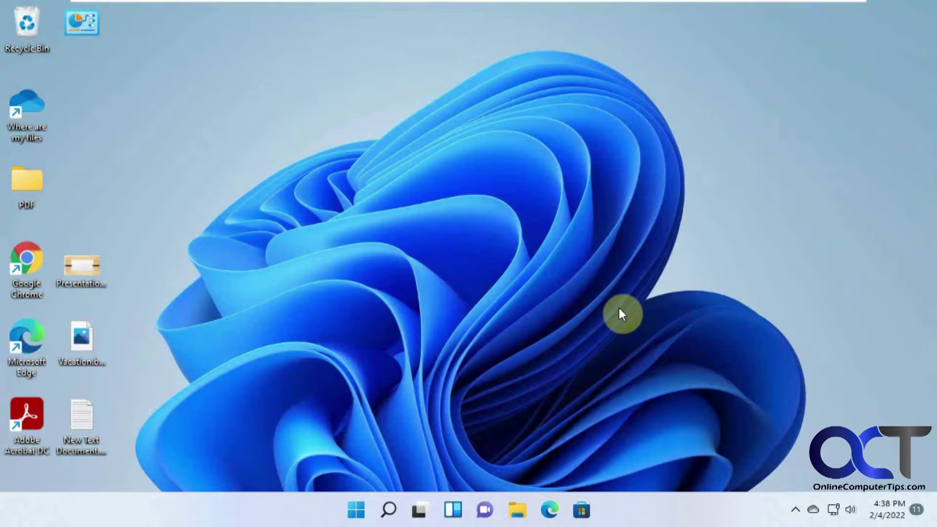
click(551, 510)
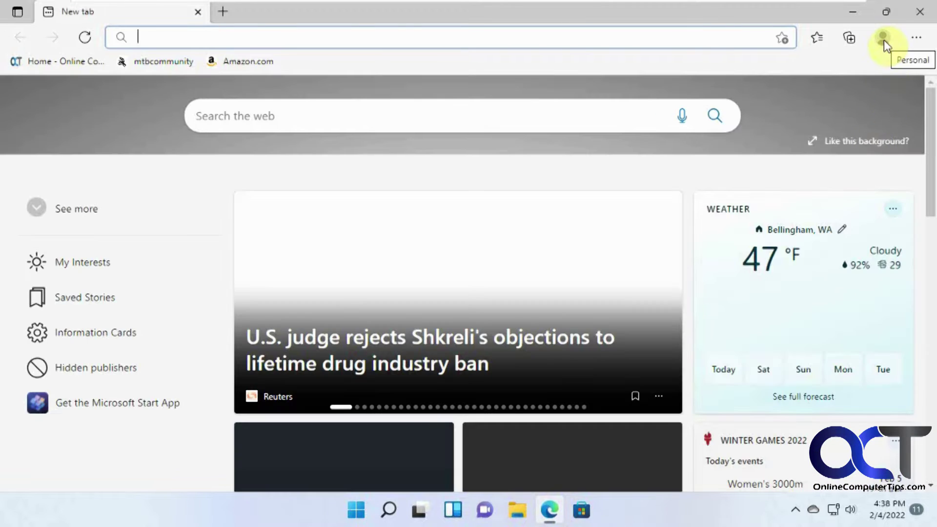
click(883, 39)
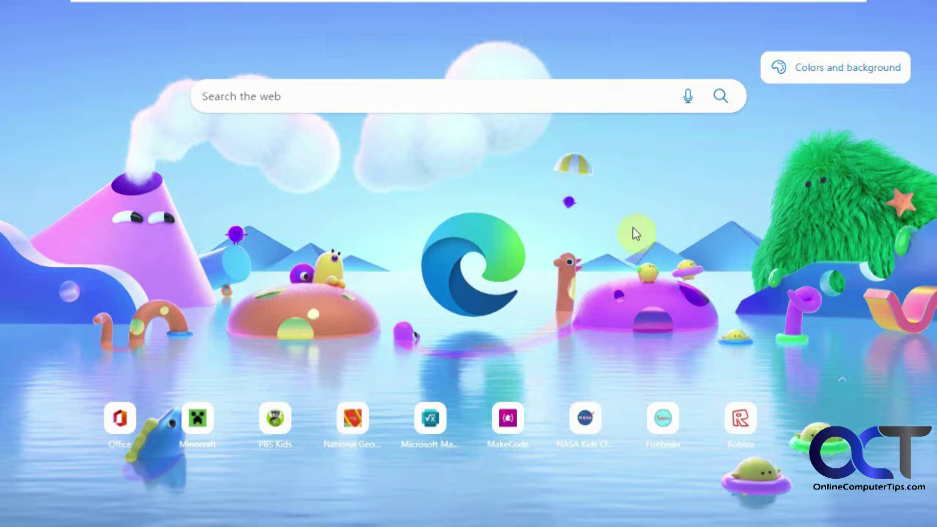
Search Bing for 'guns', open the Guns.com result, and request adult permission to visit it
click(342, 102)
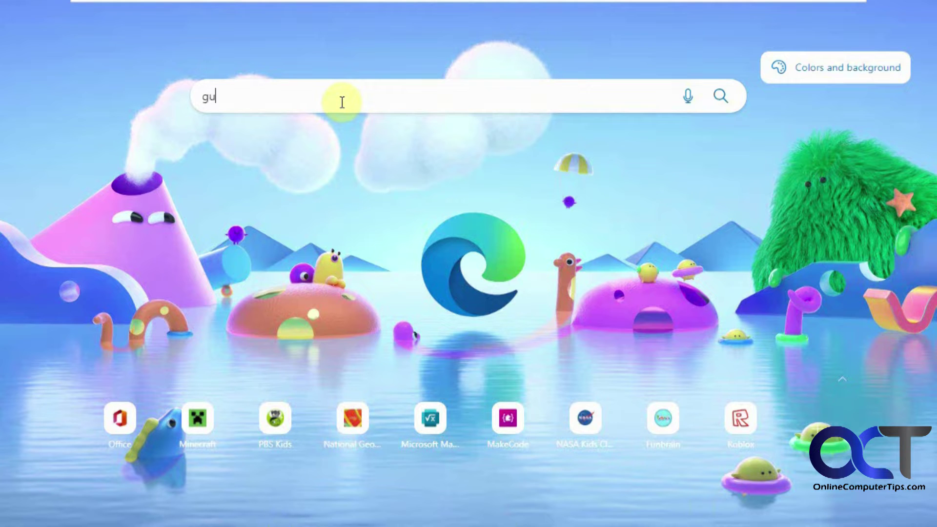
text(guns)
key(Return)
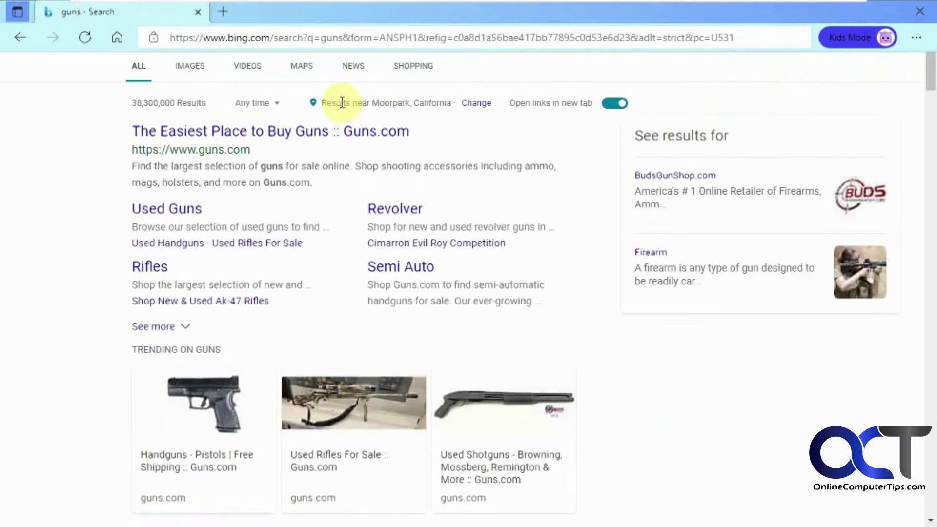
click(261, 132)
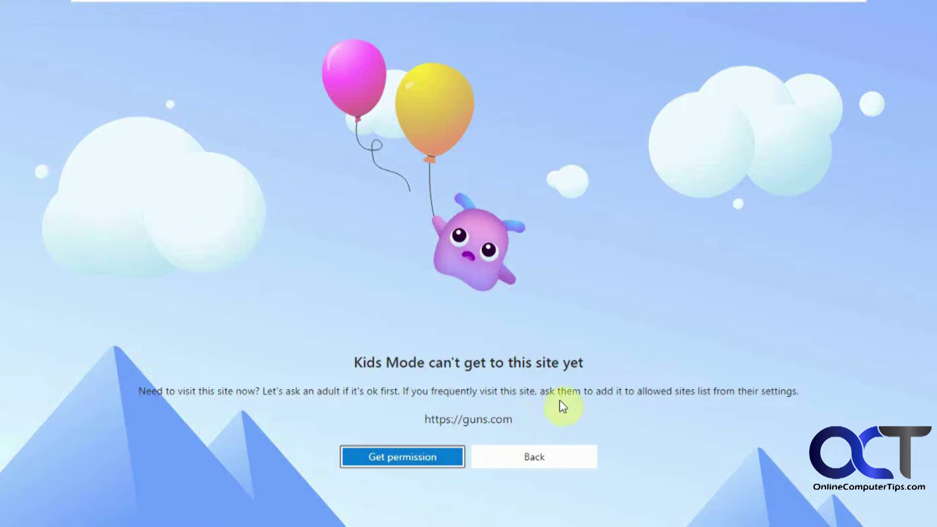
click(417, 454)
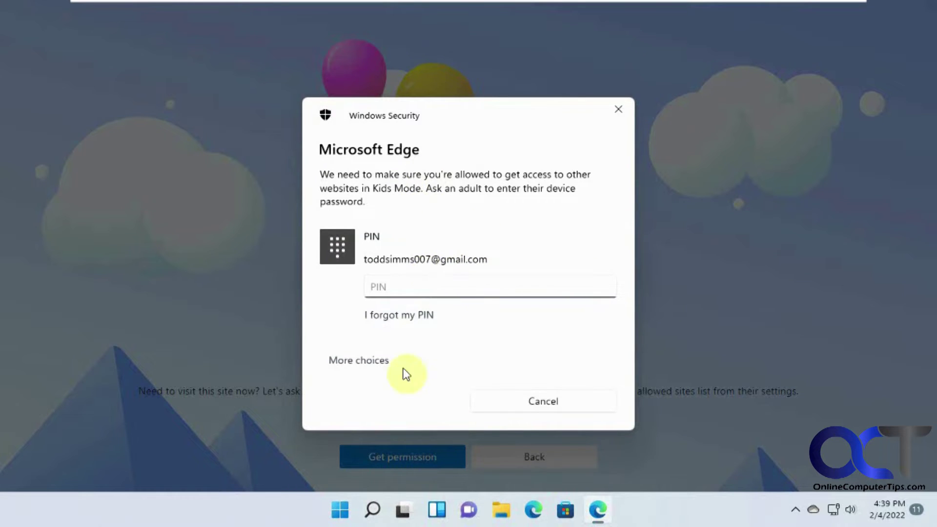
Cancel the PIN request, return to the 'guns' results, close the blocked tab, and go full screen
click(515, 401)
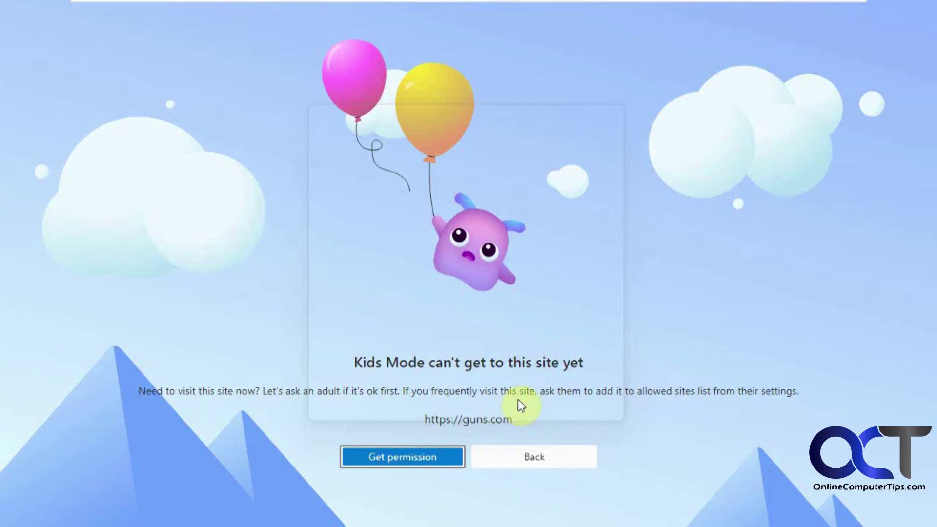
click(544, 455)
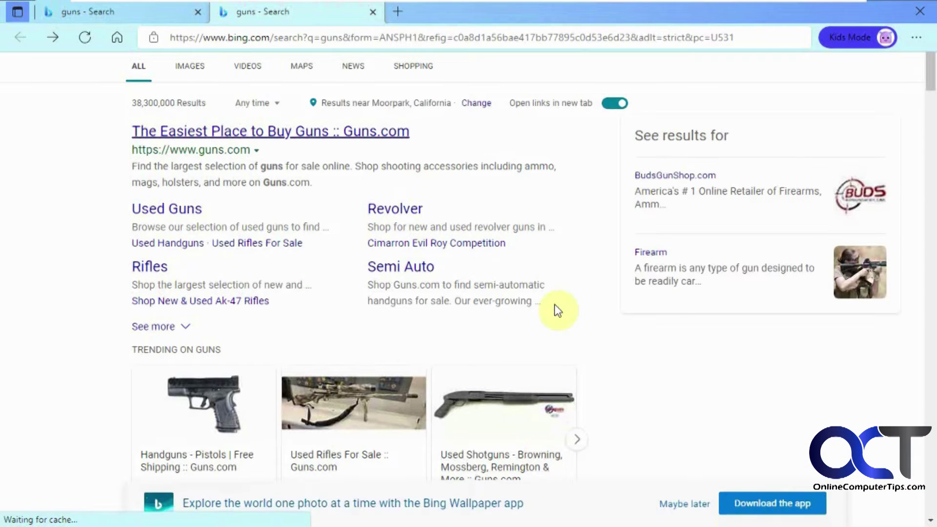
click(374, 12)
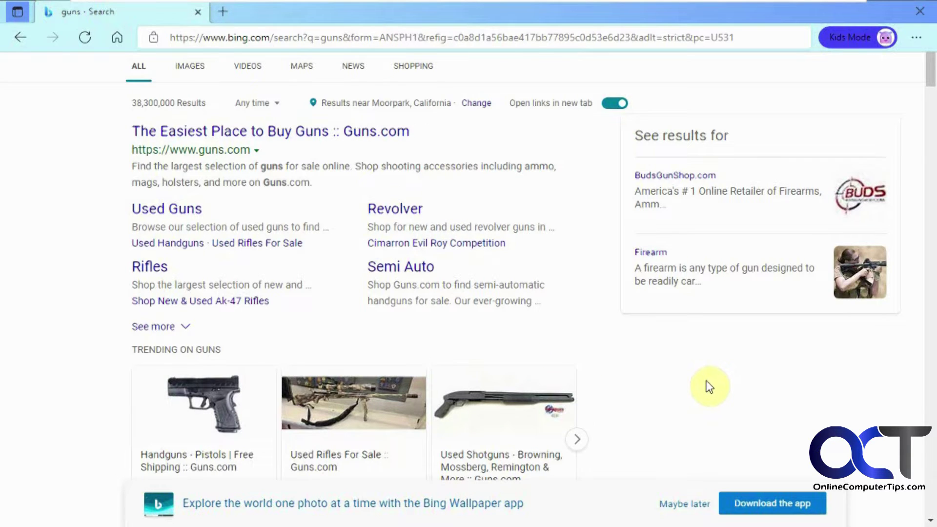
key(F11)
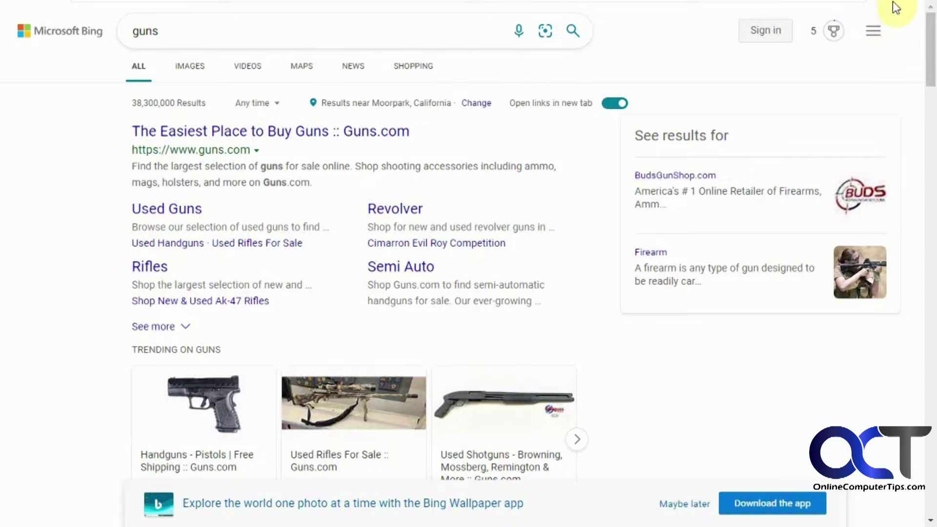
Try closing the Kids Mode window and opening File Explorer alongside it
mouse_move(893, 1)
click(914, 10)
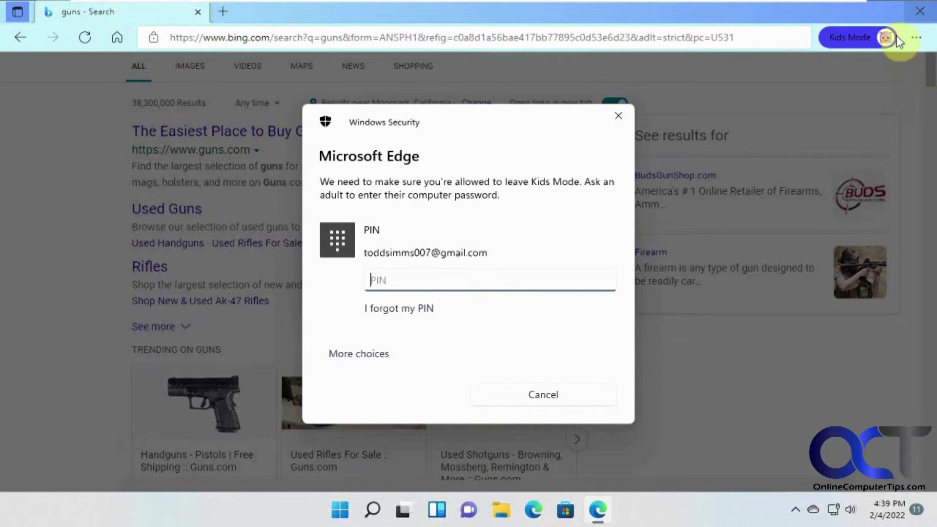
click(502, 512)
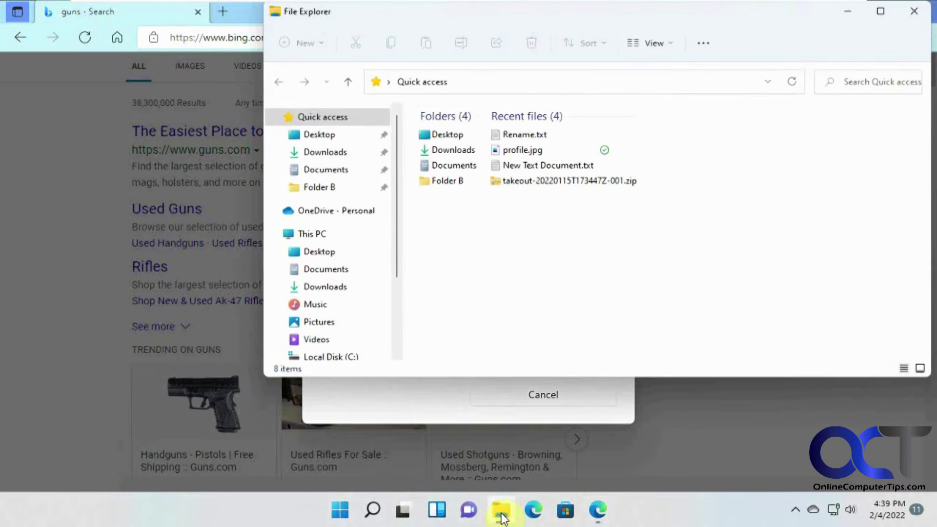
click(914, 10)
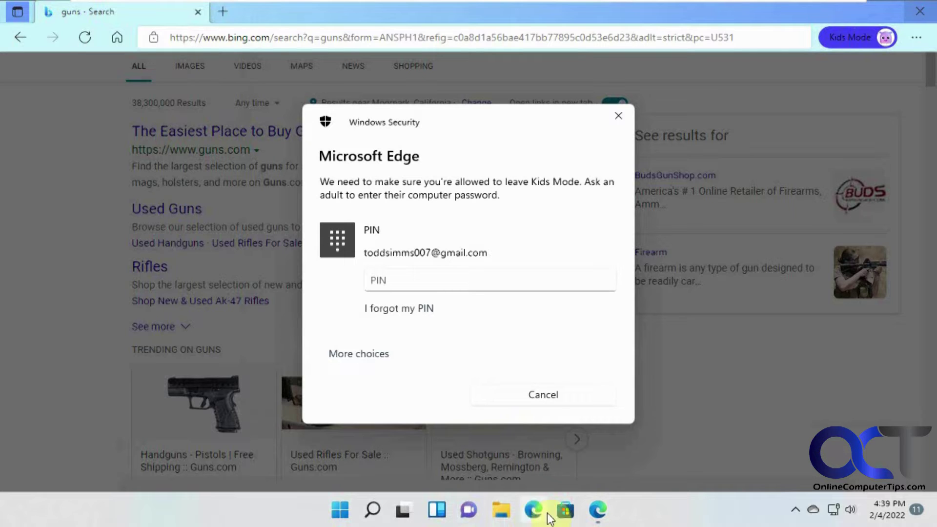
Request a new window from the taskbar jump list and enter the adult's Windows PIN to exit Kids Mode
right_click(599, 511)
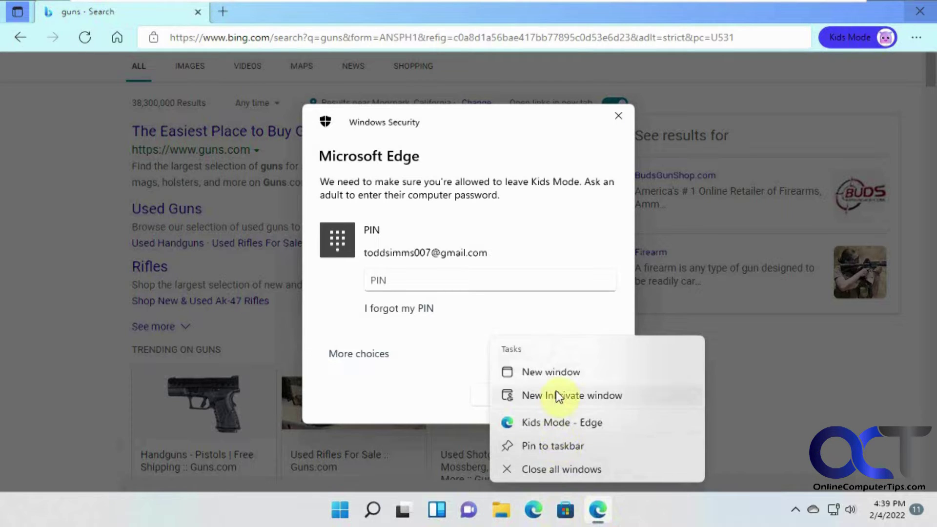
click(554, 371)
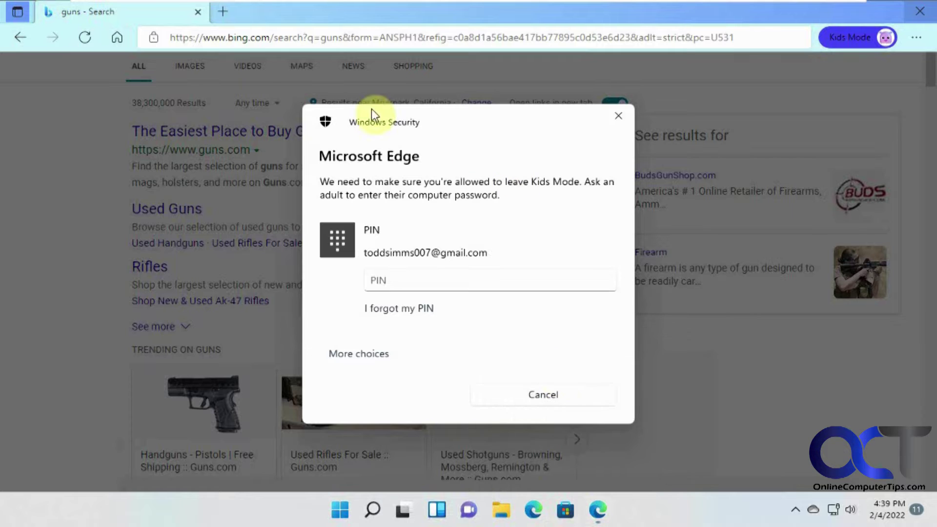
click(424, 281)
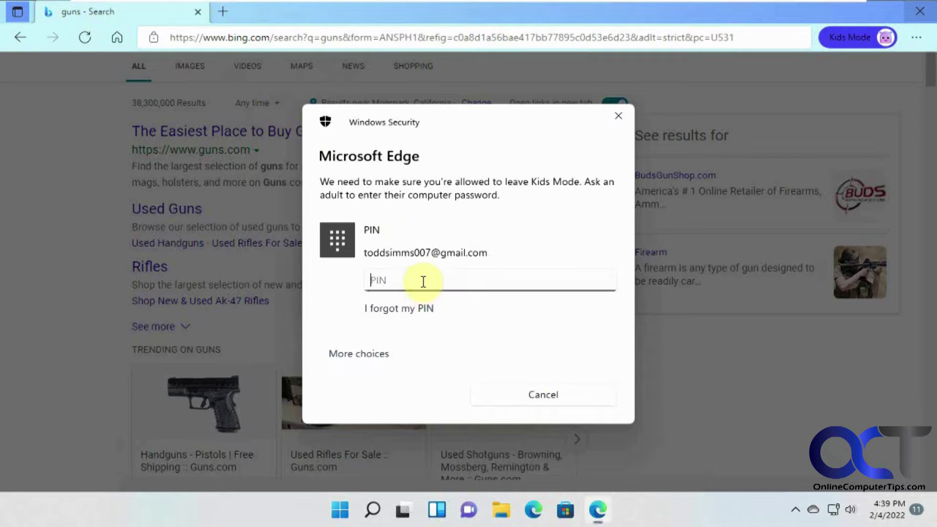
text(1234)
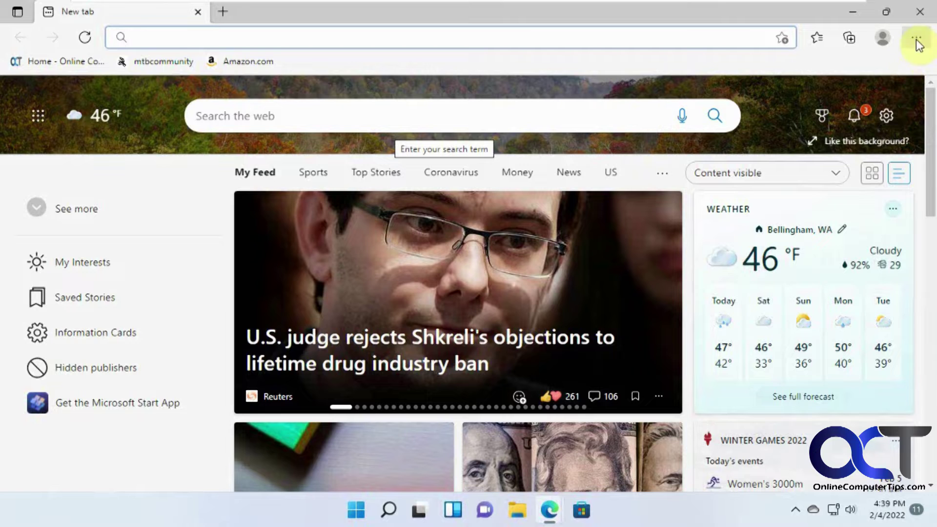
Go to Edge Settings from the ⋯ menu and reach the Family section
mouse_move(790, 335)
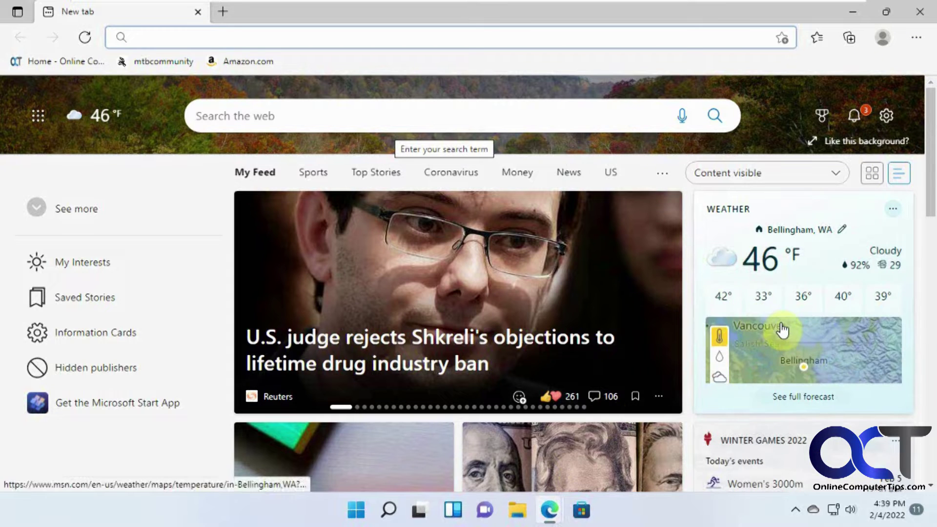
click(917, 38)
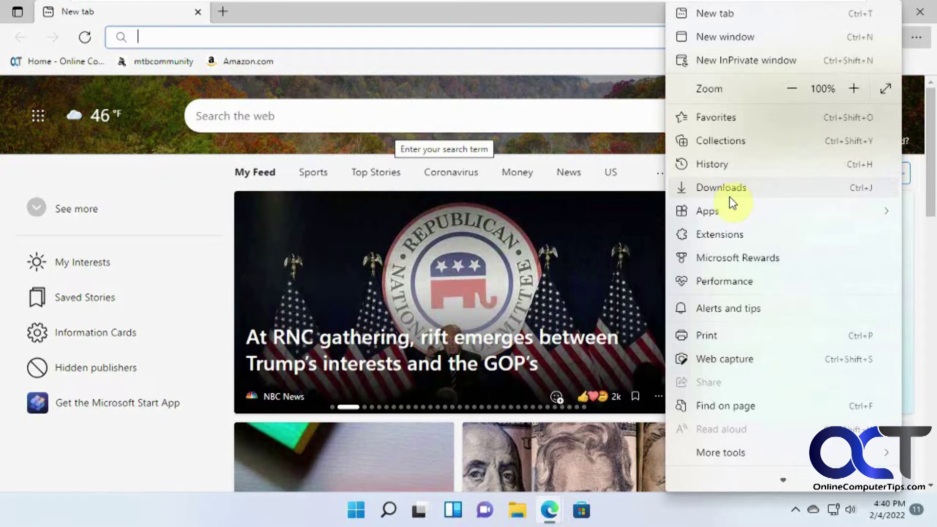
mouse_move(781, 478)
click(747, 430)
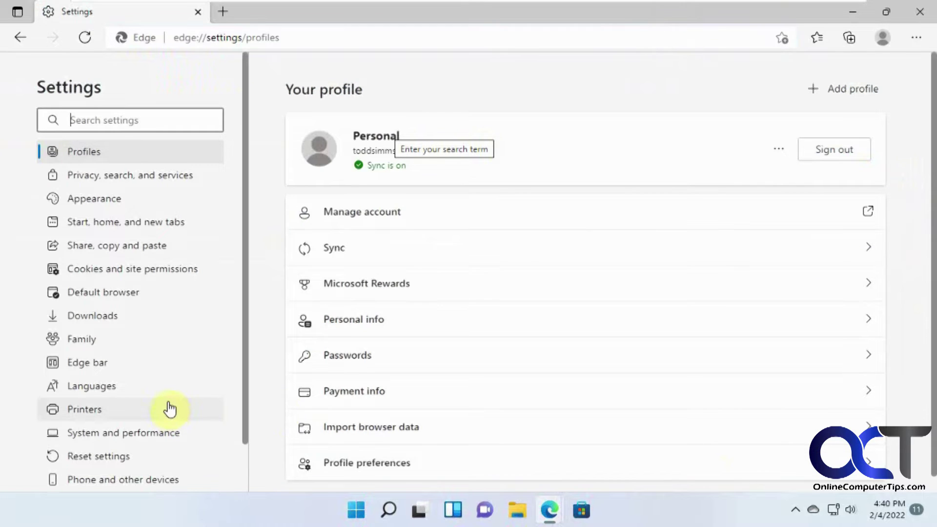
scroll(165, 370, down, 2)
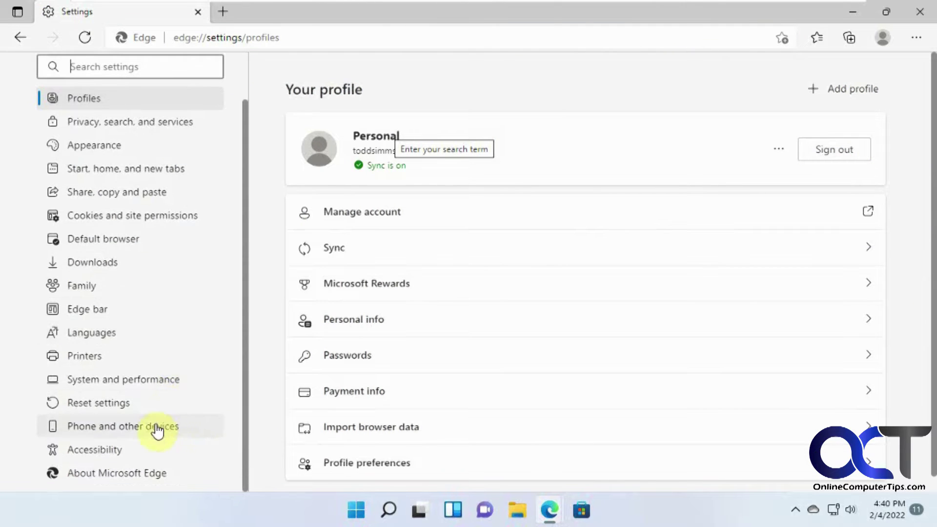
click(97, 284)
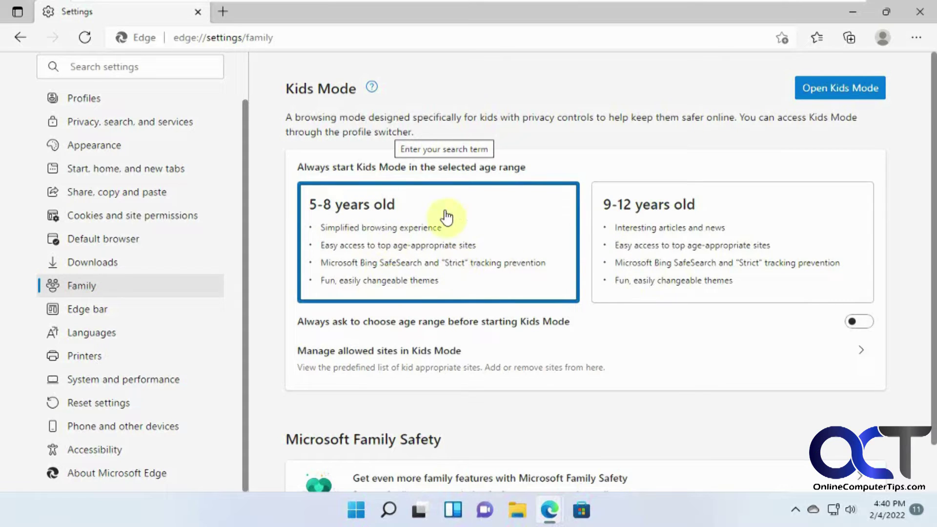
Try the 9-12 age card and 'always ask' toggle, then launch Browse in Kids Mode
click(705, 256)
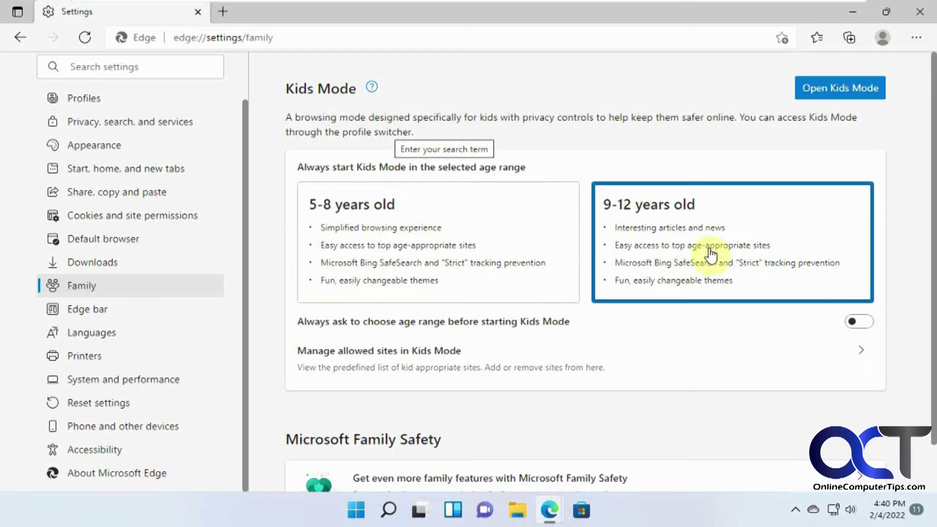
click(863, 324)
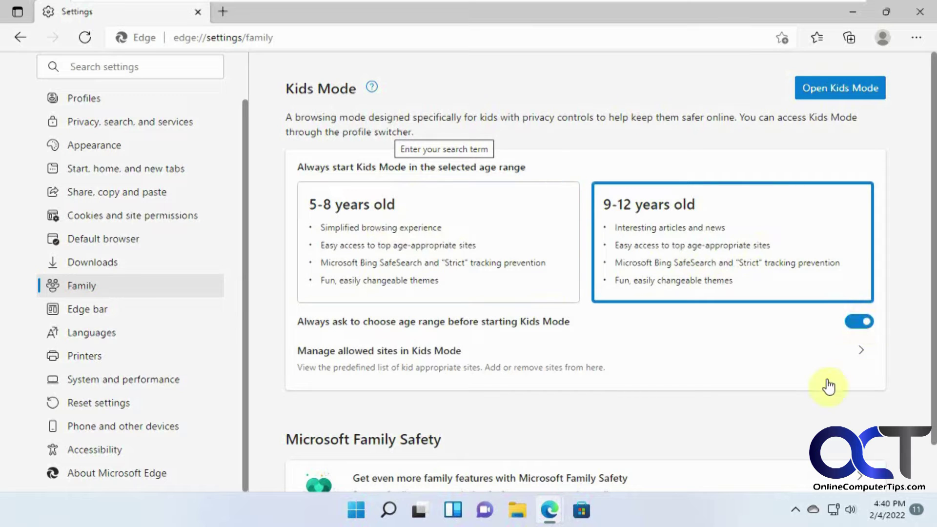
click(913, 38)
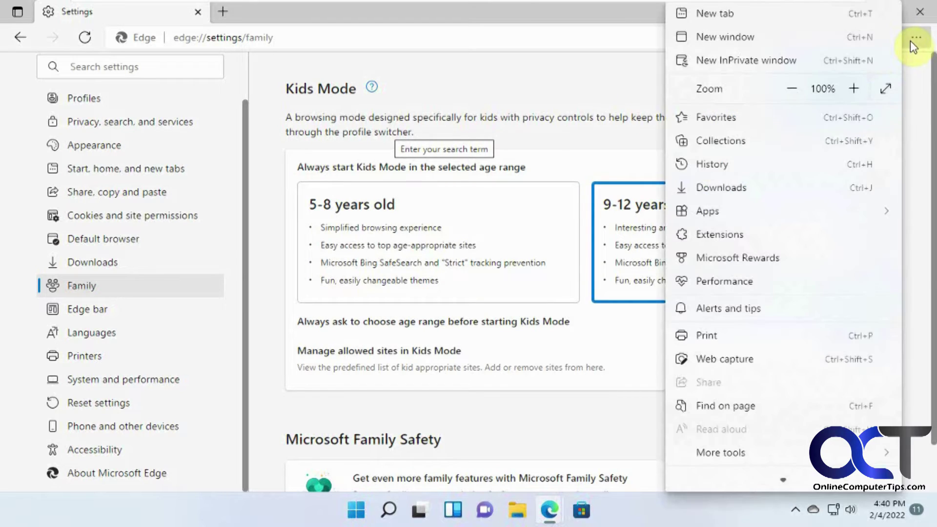
click(566, 164)
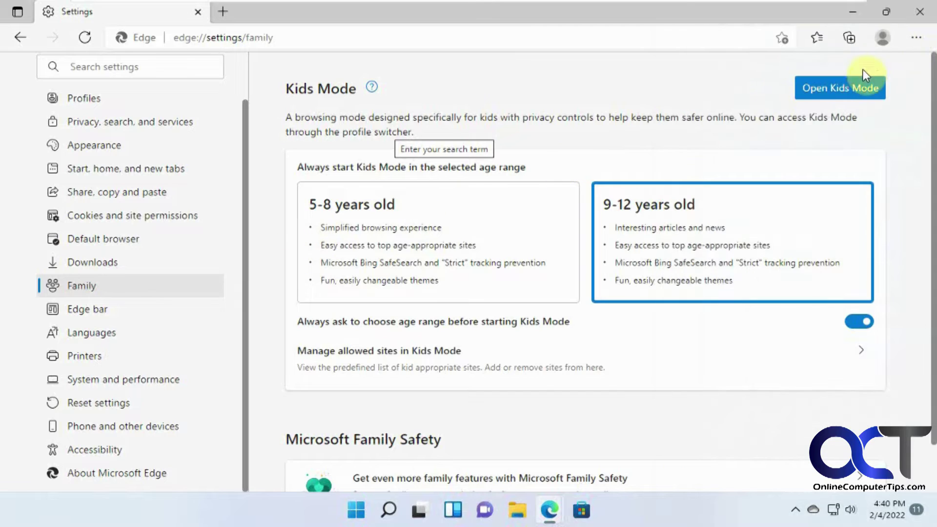
click(882, 37)
click(788, 207)
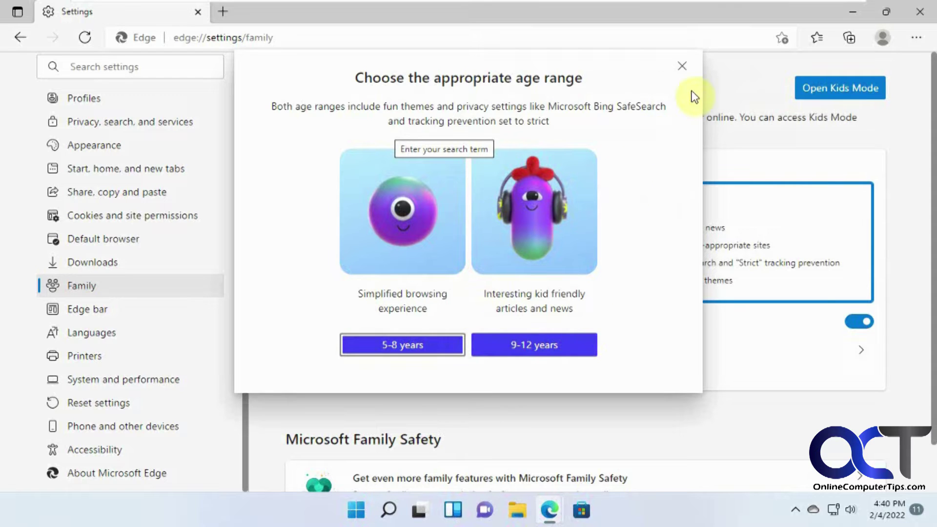
Dismiss the age prompt, turn off 'Always ask to choose age range', and choose 5-8 years old
click(683, 69)
click(847, 326)
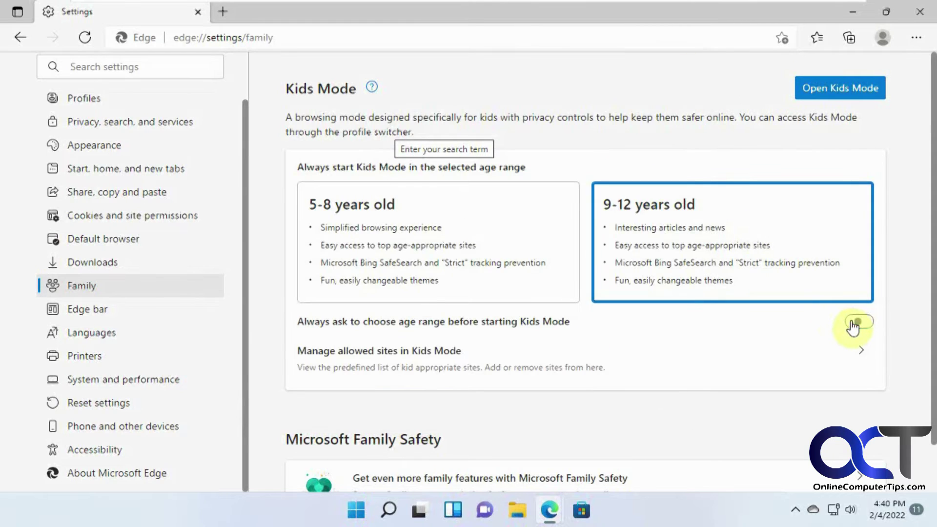
click(485, 256)
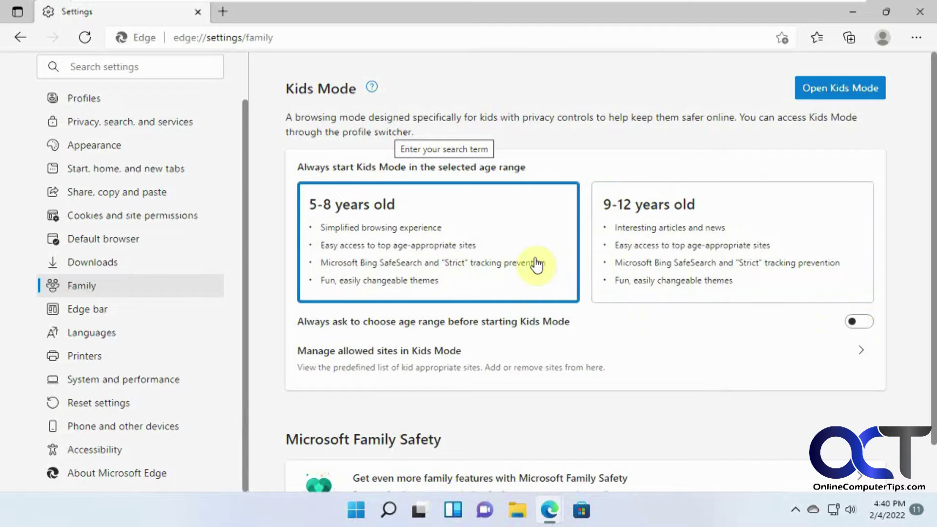
scroll(603, 338, down, 1)
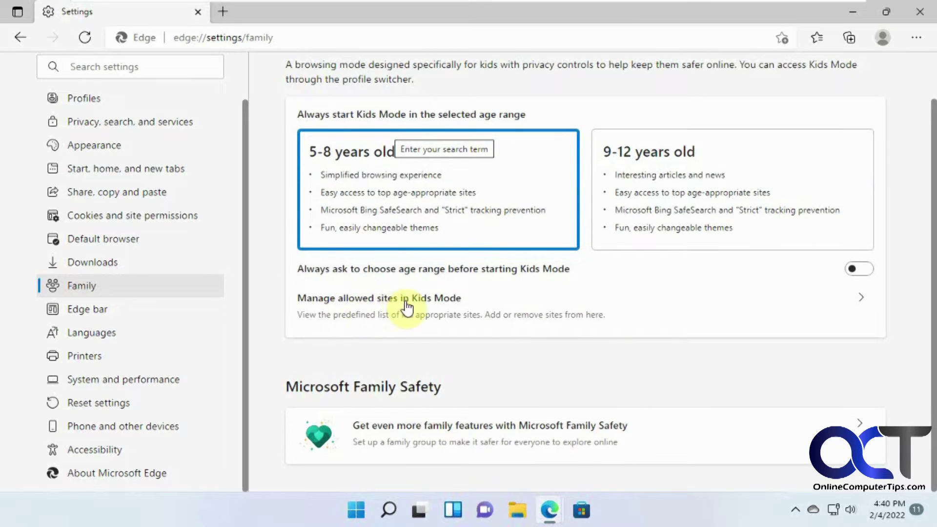
Find animalplanet.com in the Kids Mode allowed sites list and remove it
click(854, 300)
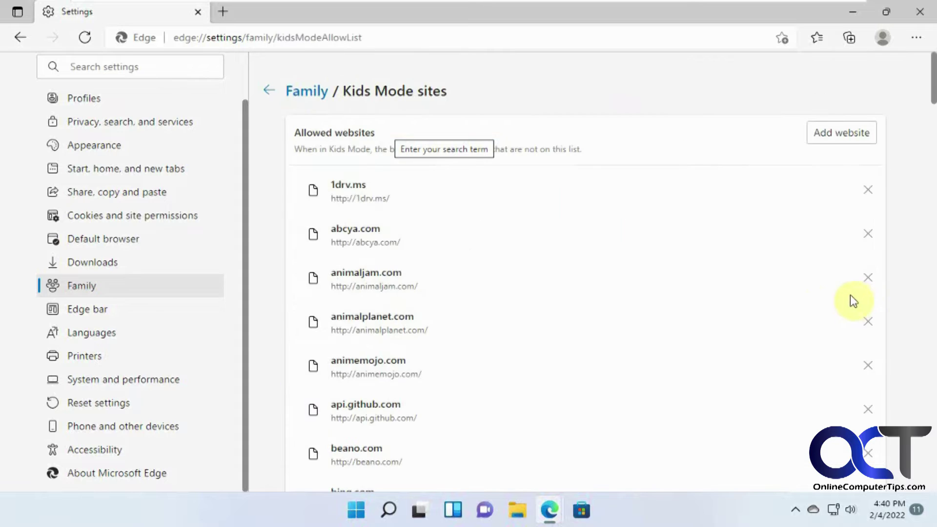
scroll(743, 377, down, 13)
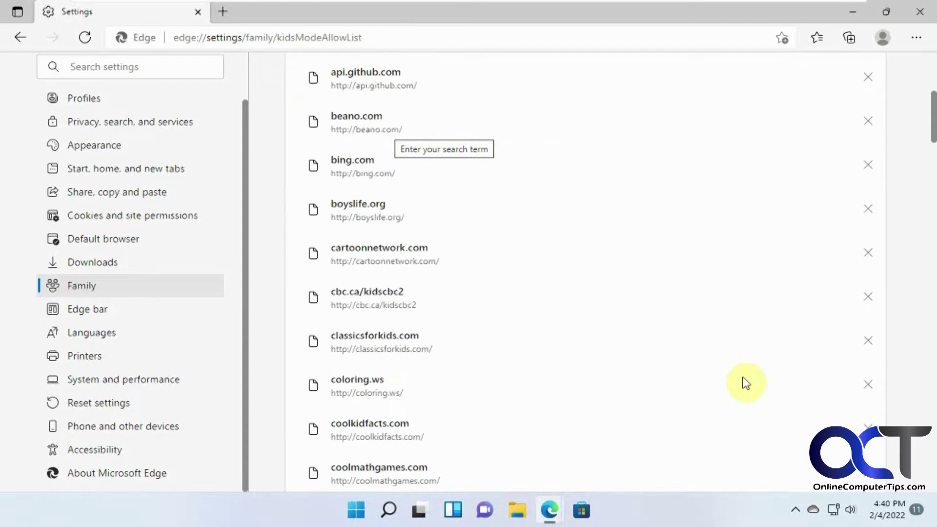
scroll(746, 383, down, 6)
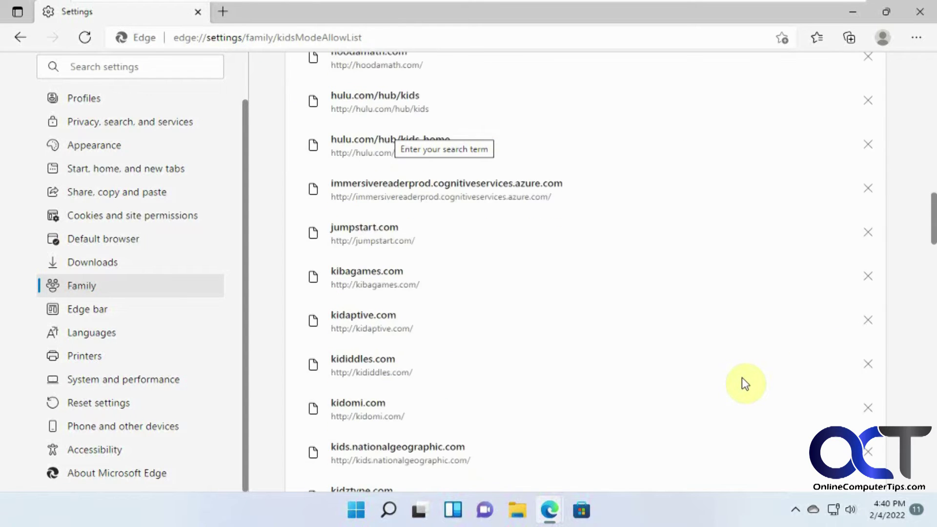
scroll(744, 383, up, 18)
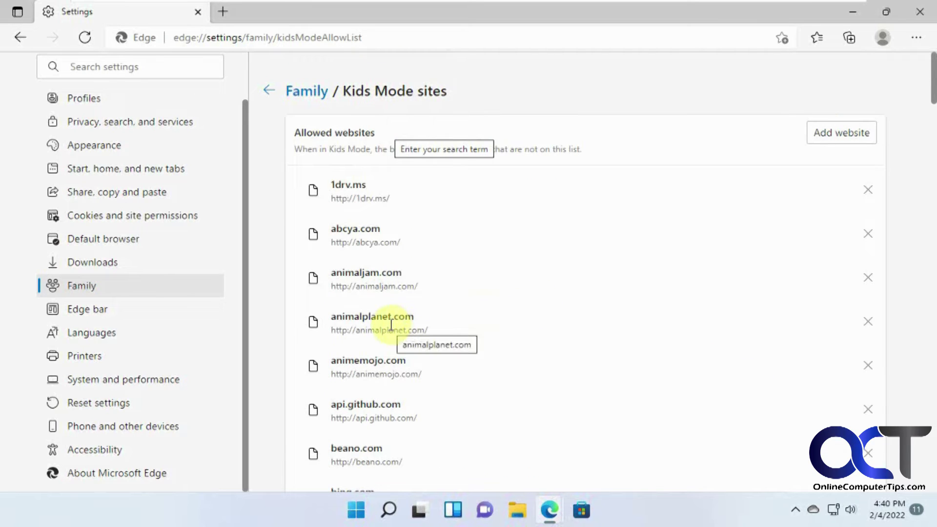
click(868, 321)
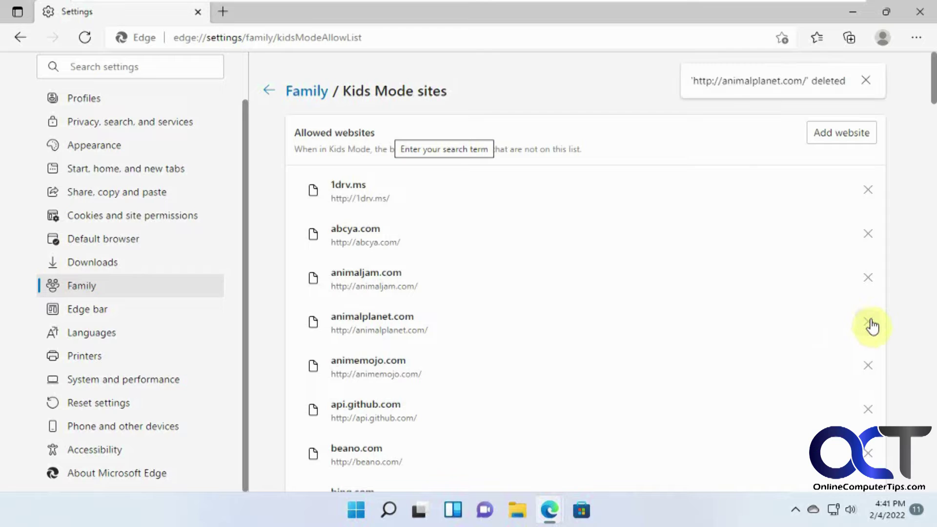
Close the Settings and browser windows, then reopen Edge in Kids Mode
click(921, 14)
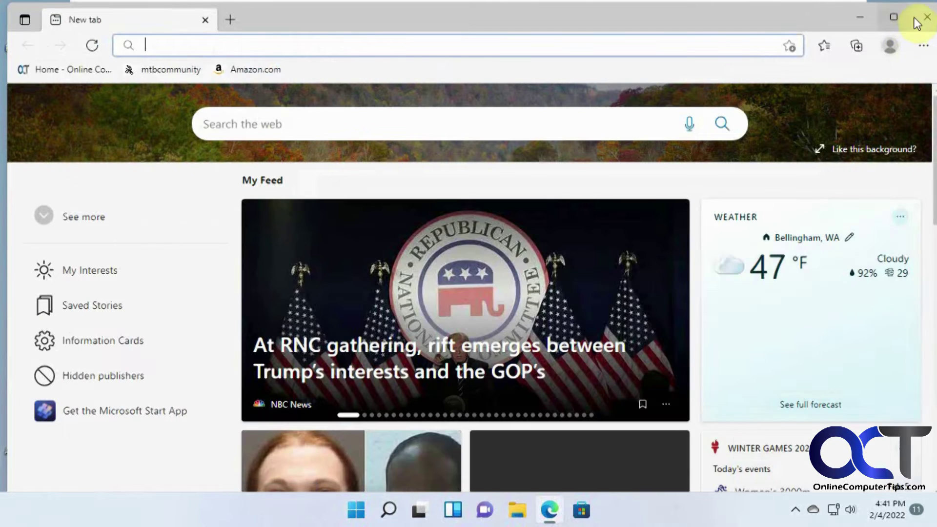
click(918, 24)
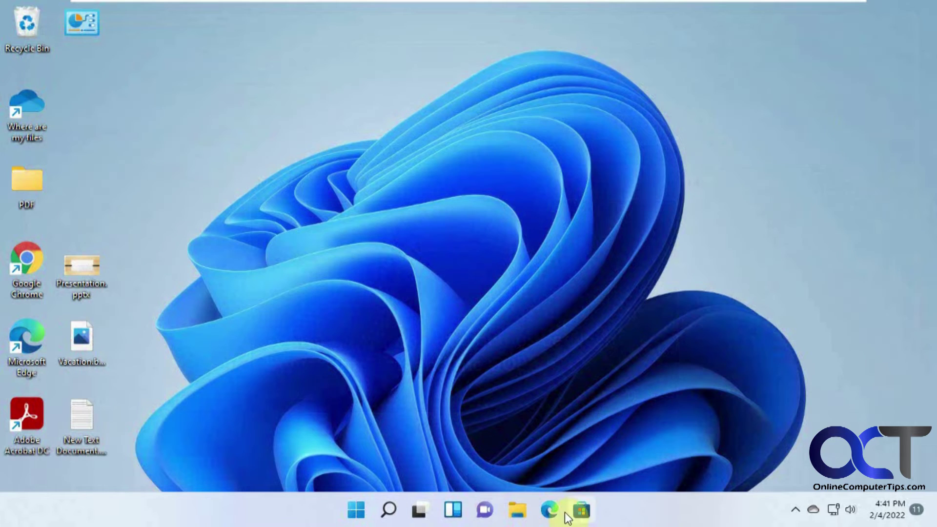
click(556, 515)
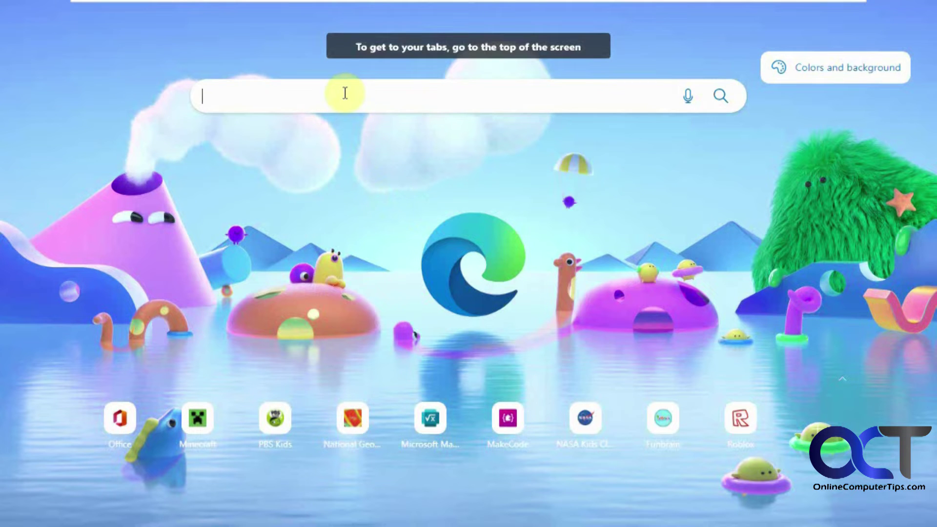
Search 'animal planet', confirm animalplanet.com is blocked, then exit Kids Mode with the adult's PIN
click(344, 97)
text(animal planet)
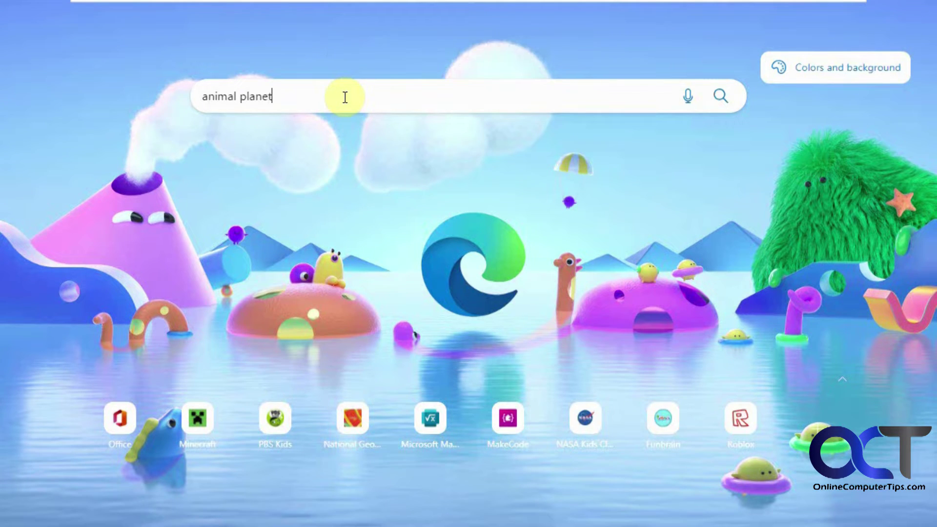
key(Return)
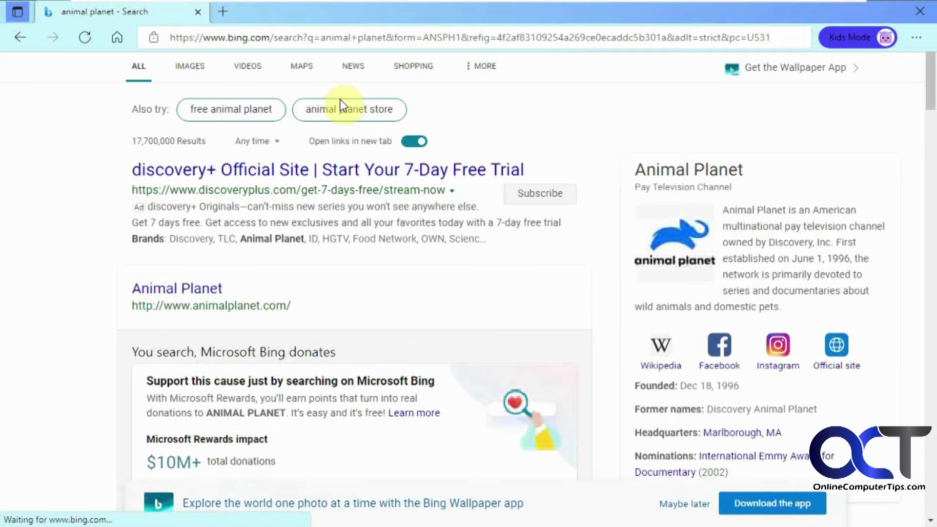
scroll(283, 276, down, 3)
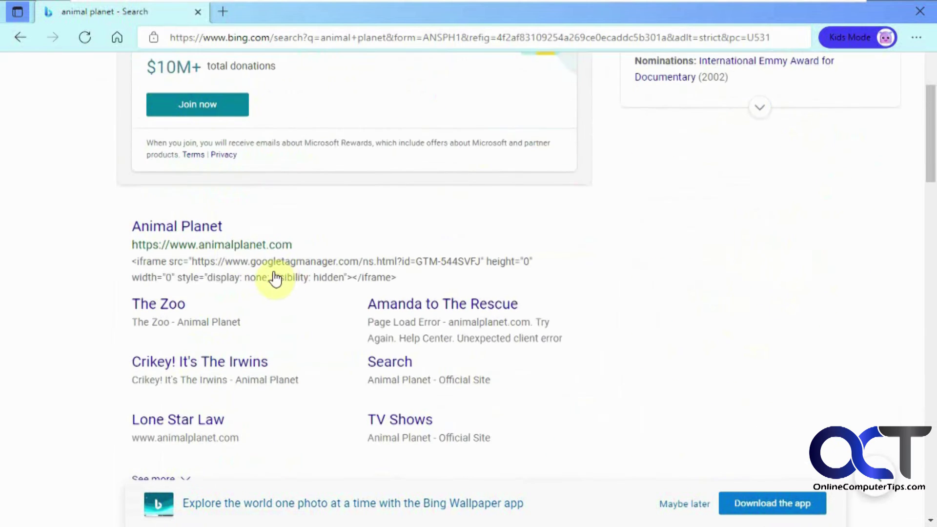
click(210, 237)
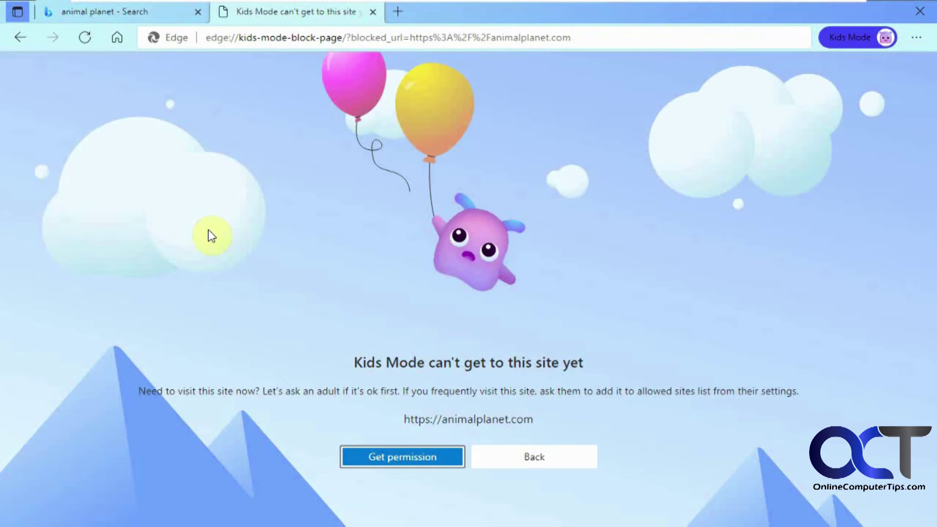
click(532, 460)
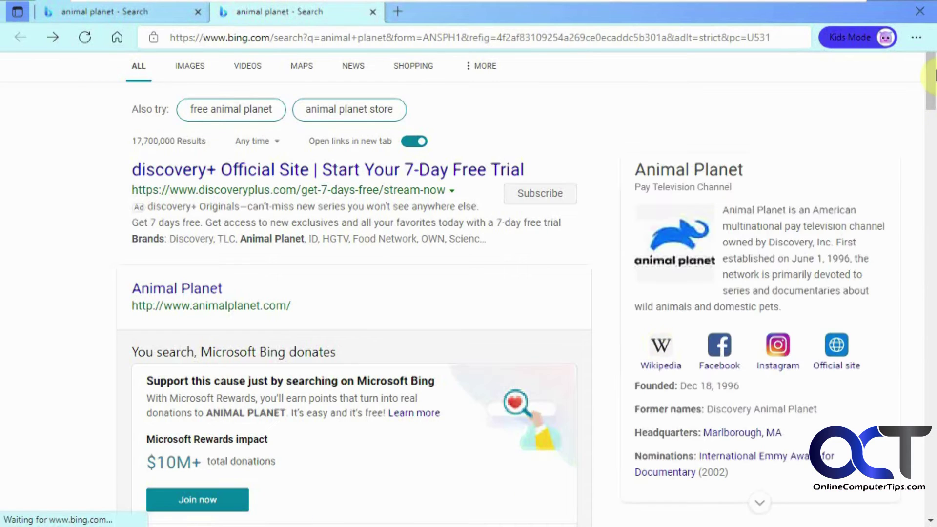
click(924, 12)
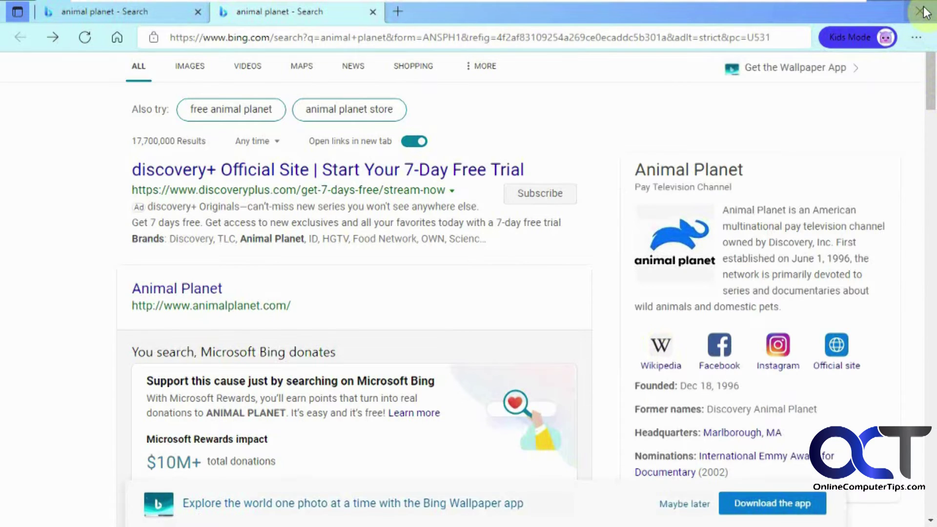
text(1234)
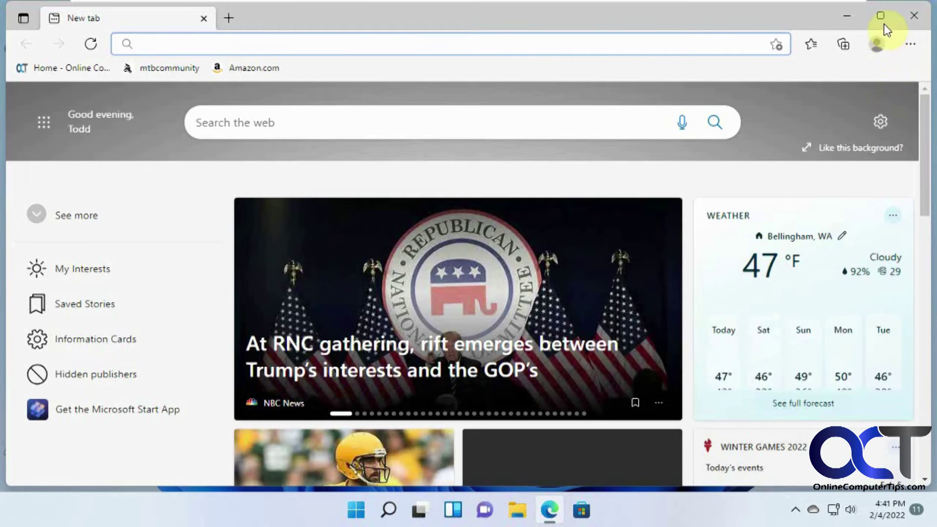
Maximize Edge and reach the Kids Mode allowed sites list under Settings > Family
click(882, 19)
click(885, 39)
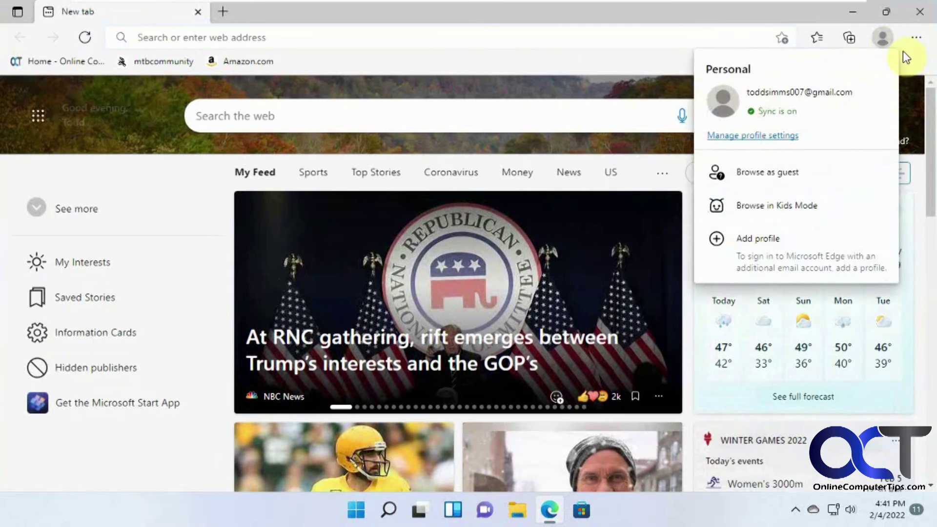
click(916, 37)
scroll(778, 456, down, 2)
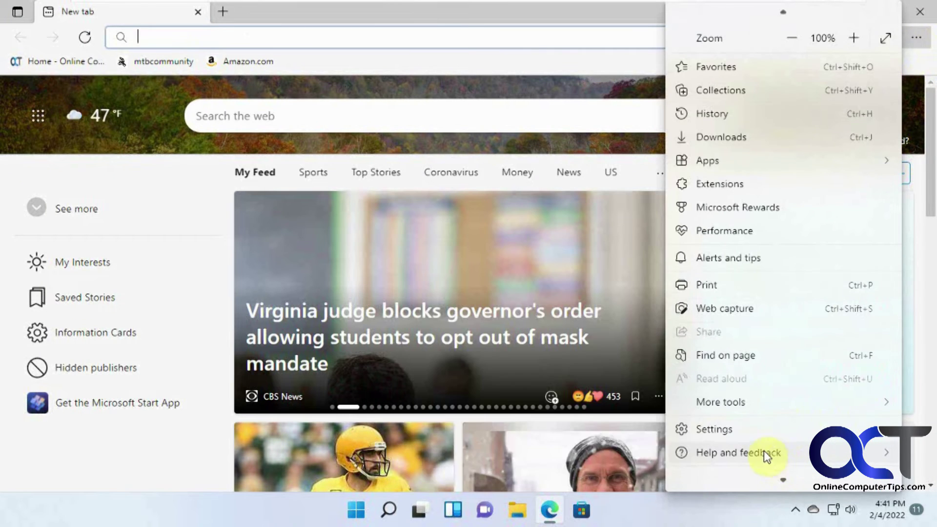
click(748, 429)
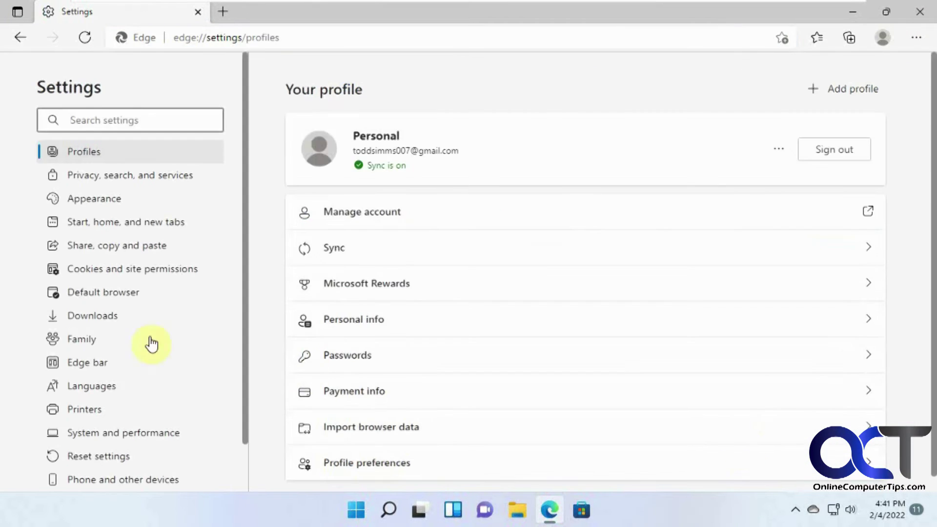
click(98, 340)
scroll(542, 397, down, 1)
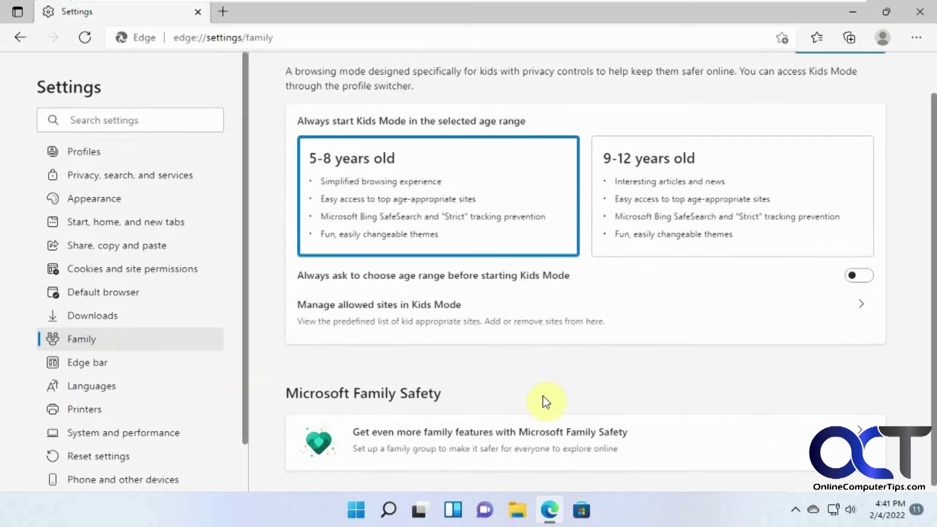
click(864, 308)
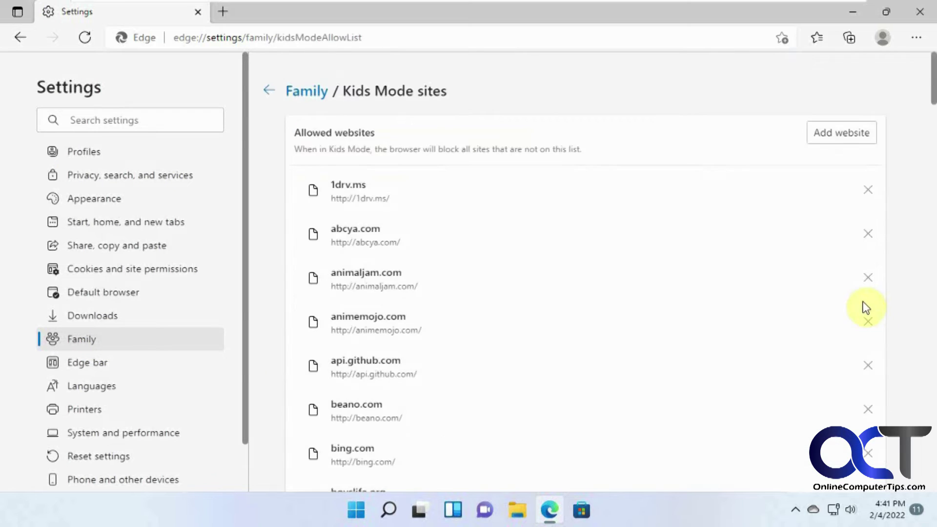
Add animalplanet.com as an allowed site, removing the stray http:/ prefix, and close Settings
click(829, 144)
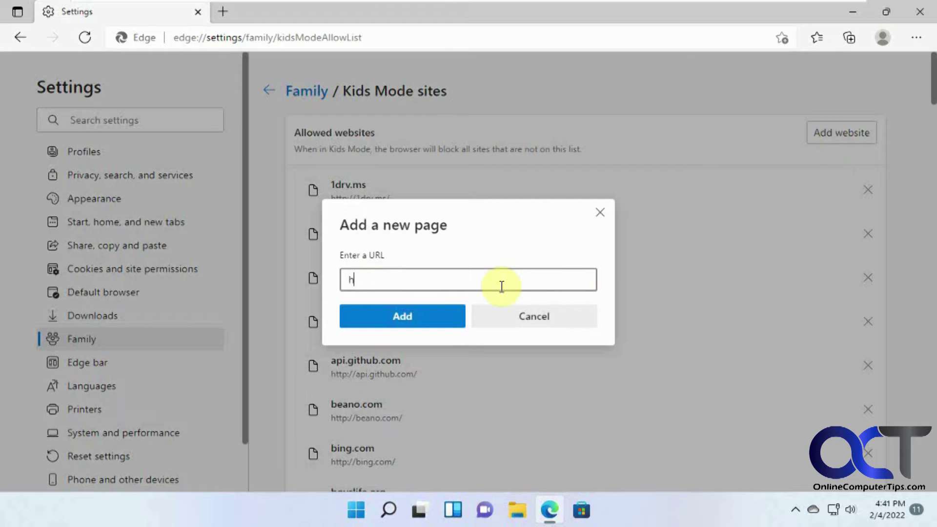
text(http:/)
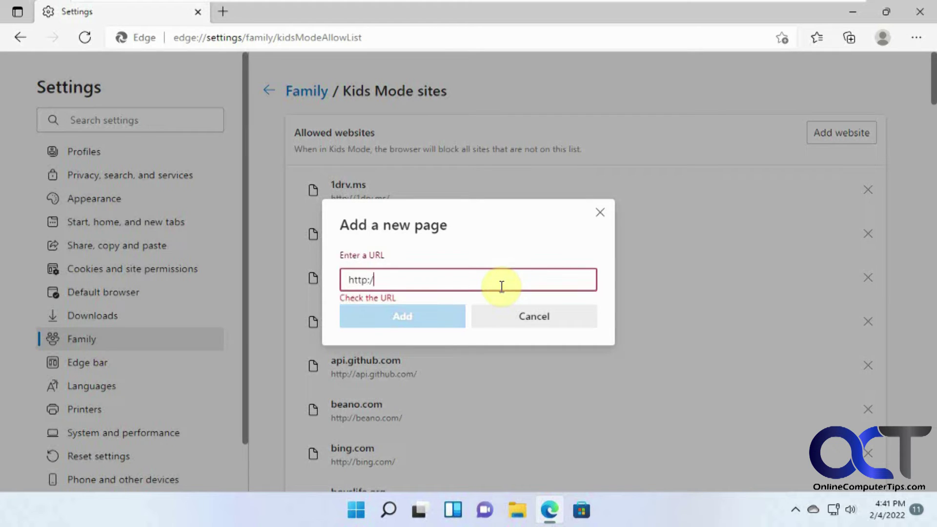
text(/animalplanet.com)
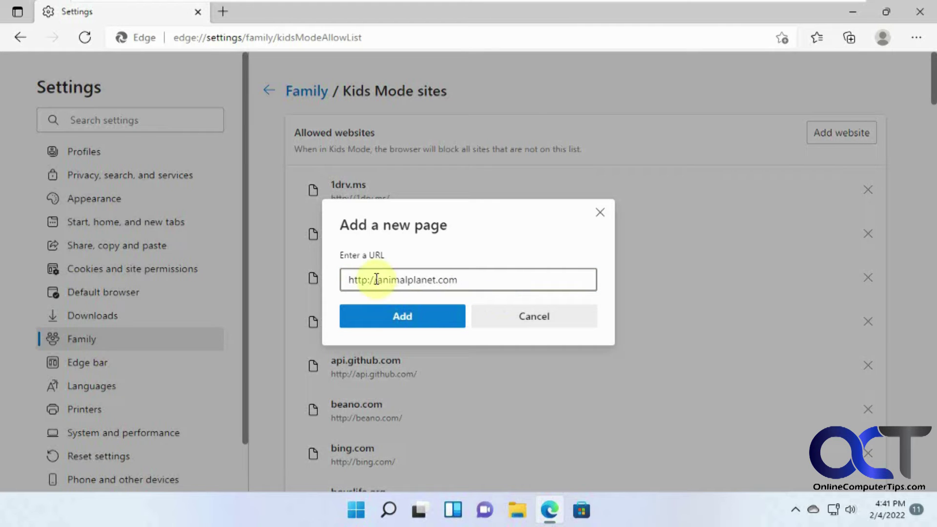
drag(376, 279, 330, 289)
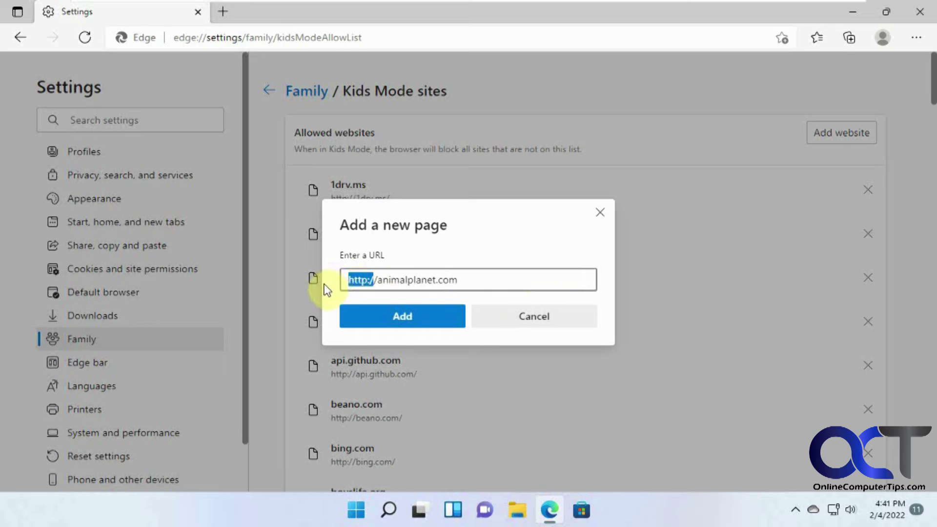
key(BackSpace)
click(388, 317)
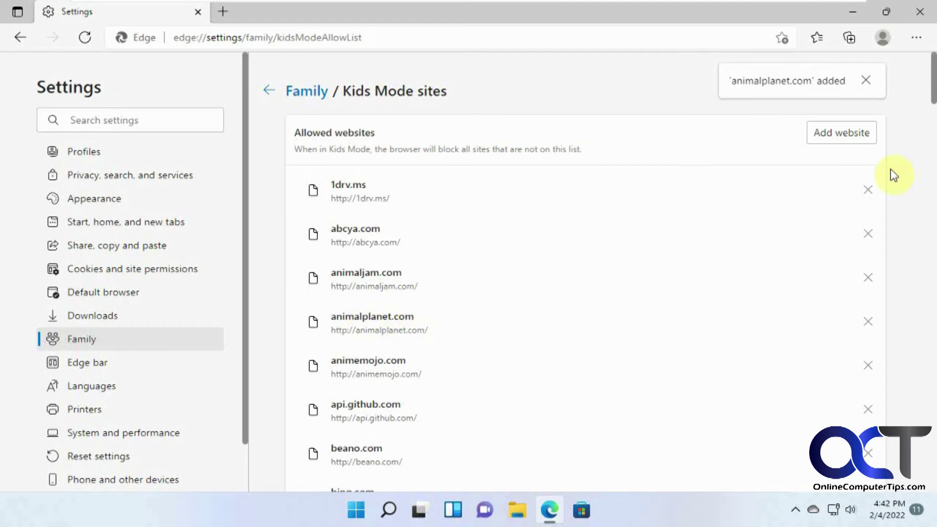
click(919, 12)
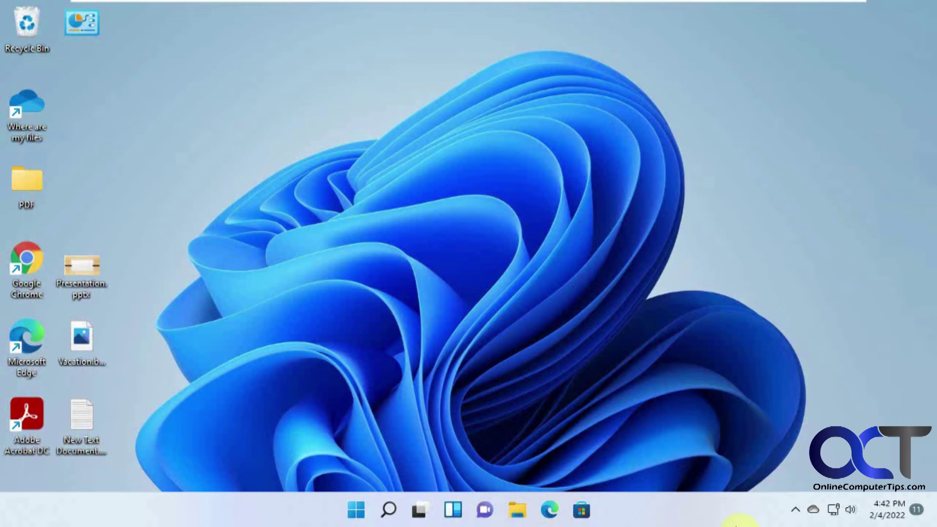
click(549, 512)
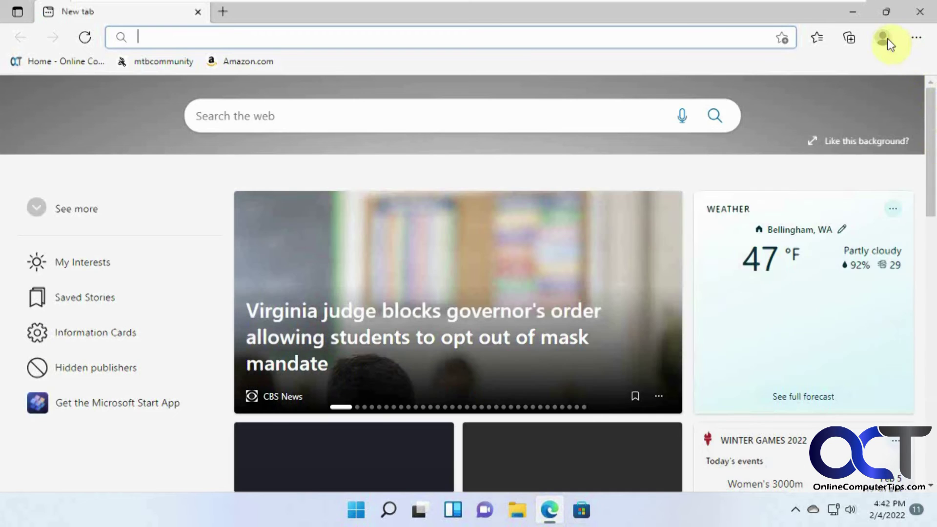
click(885, 38)
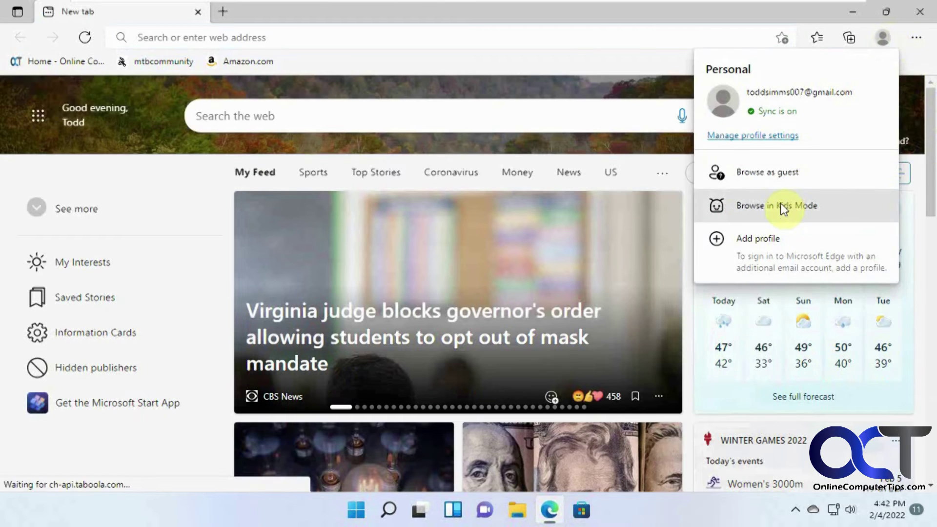
click(782, 206)
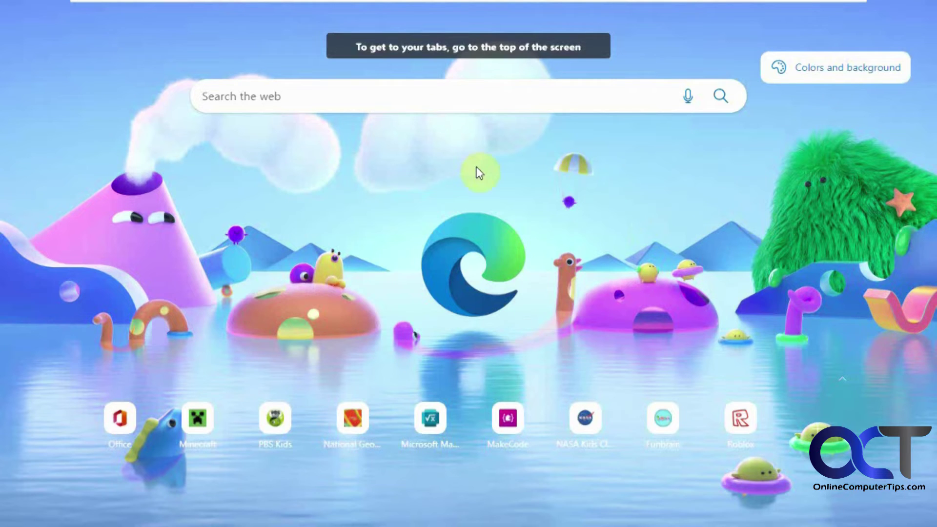
click(420, 104)
text(animal )
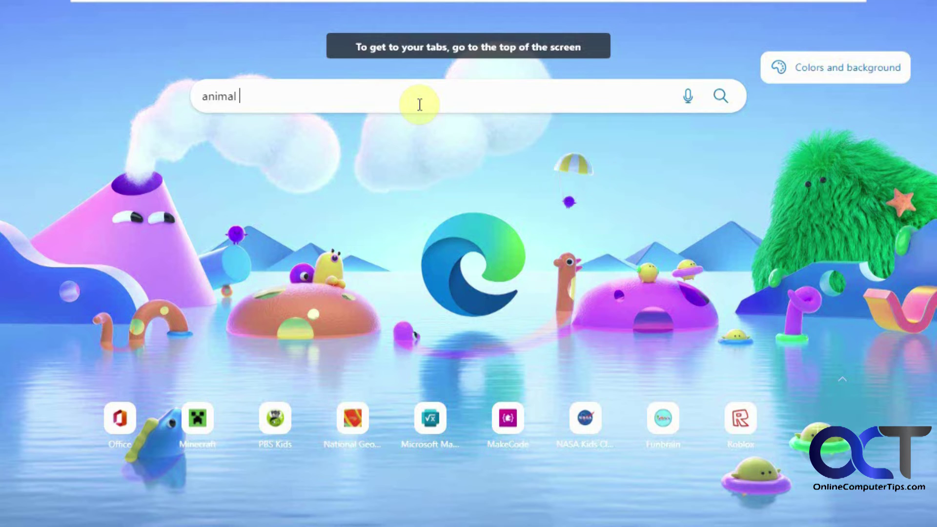
text(planet)
key(Return)
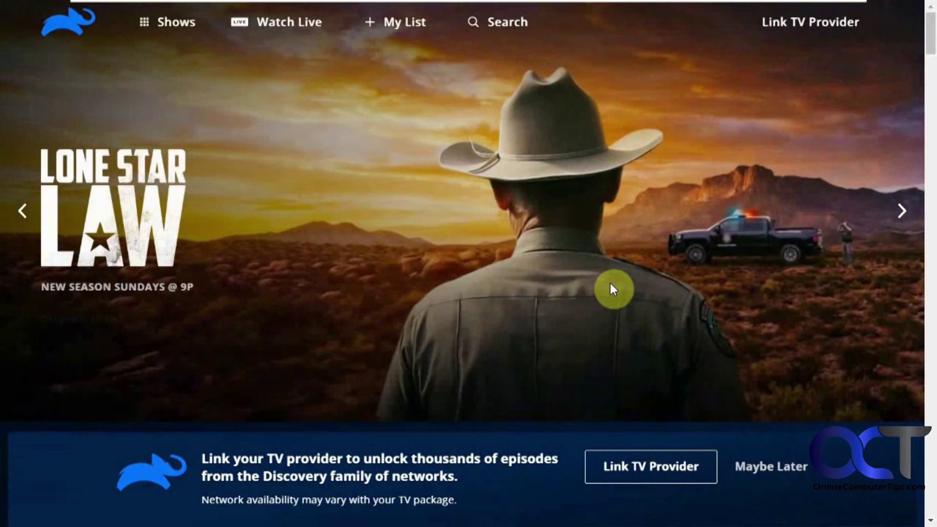
click(772, 473)
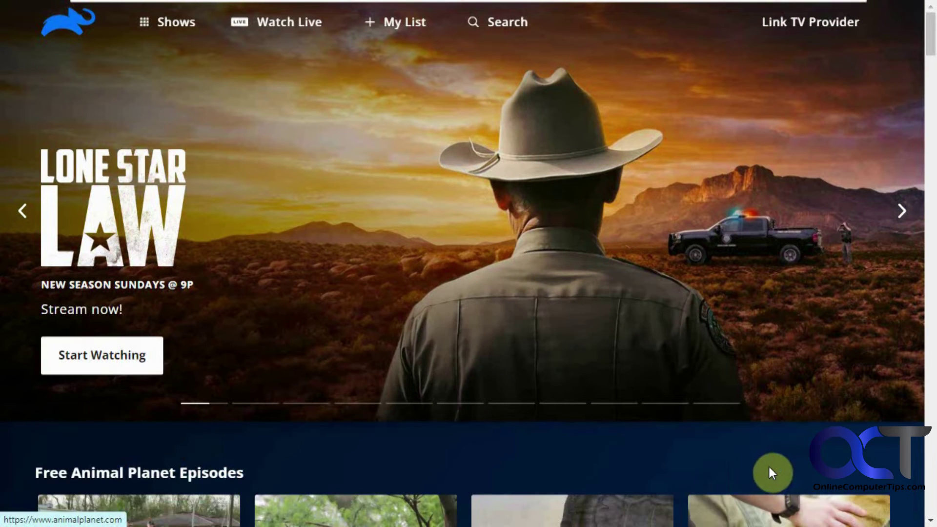
click(849, 22)
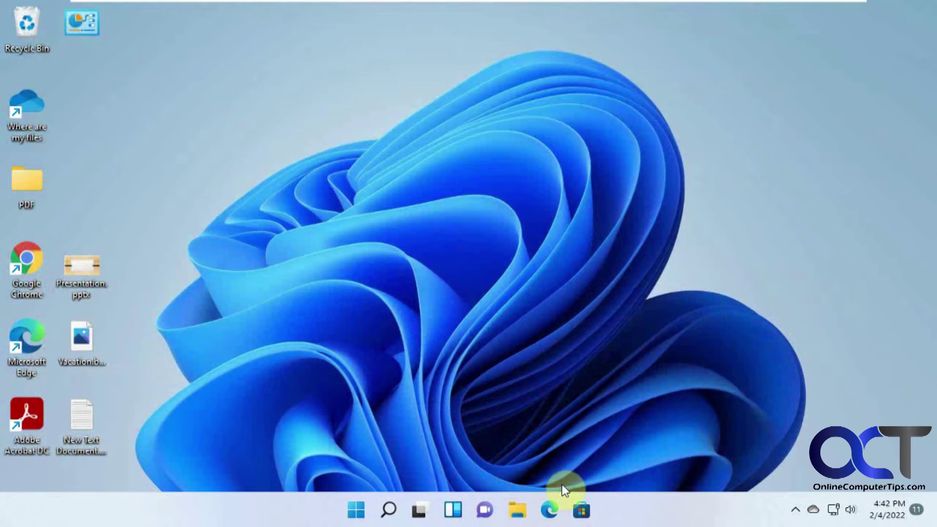
Open Edge, go to Settings > Family, and choose the 9-12 years old age range
click(550, 510)
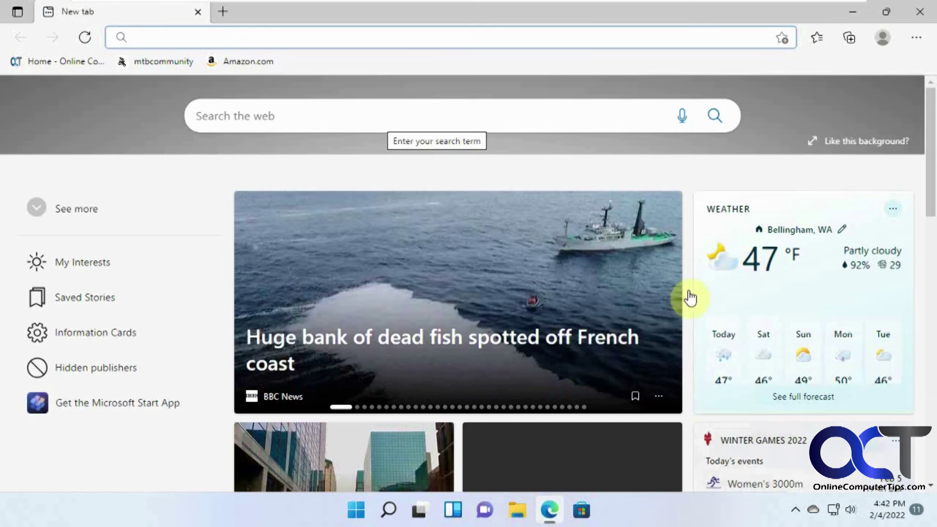
click(917, 38)
scroll(781, 406, down, 2)
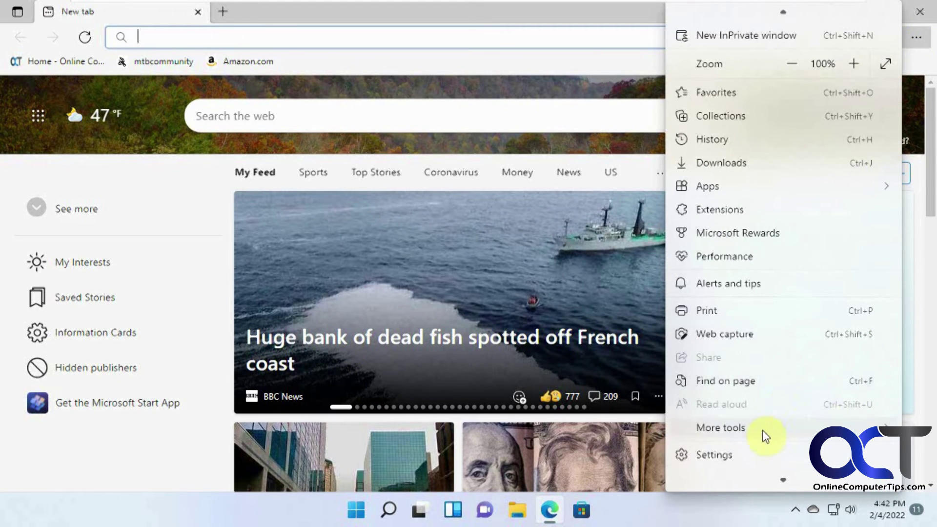
click(749, 455)
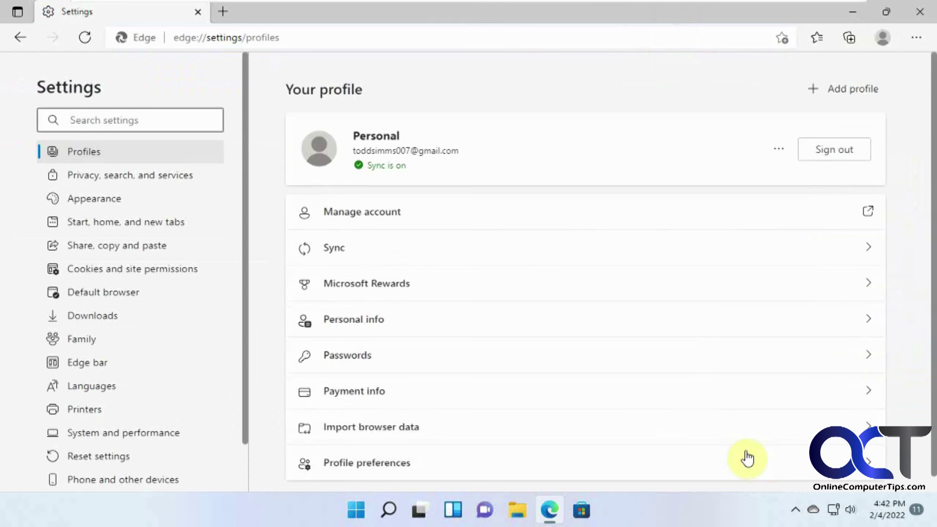
click(85, 341)
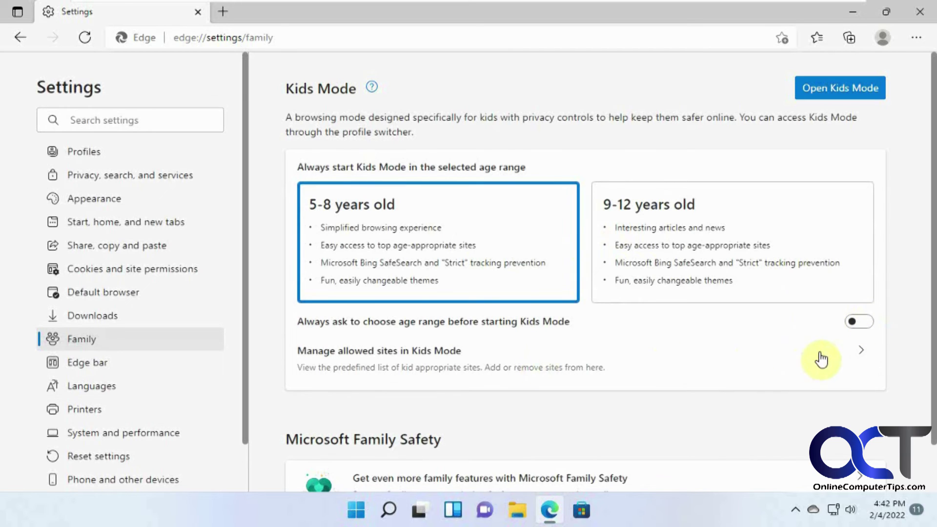
click(764, 266)
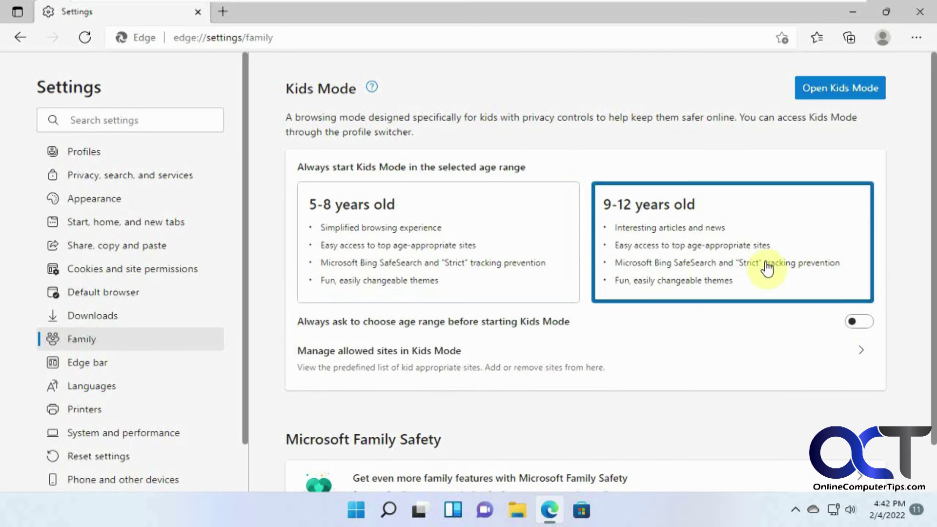
Review the Kids Mode allowed sites list and return to the Family settings page
click(858, 350)
scroll(738, 375, down, 20)
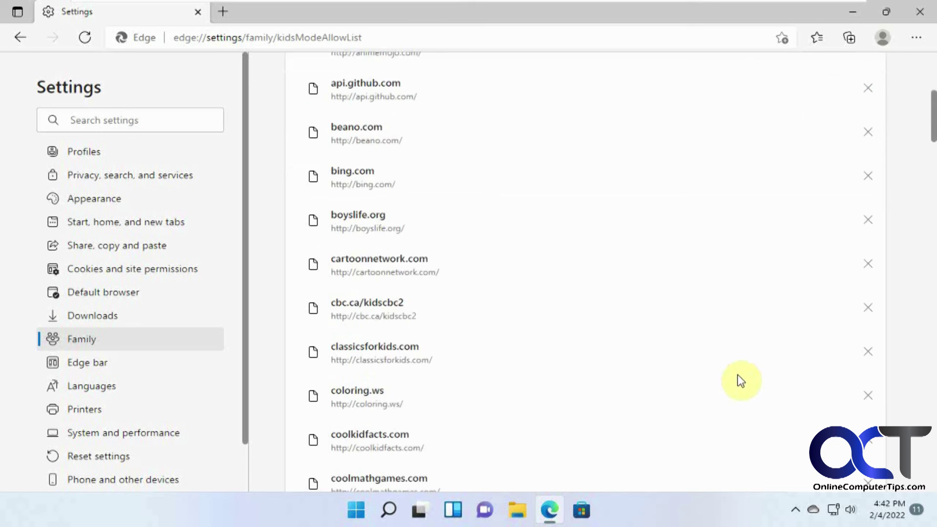
scroll(738, 379, up, 20)
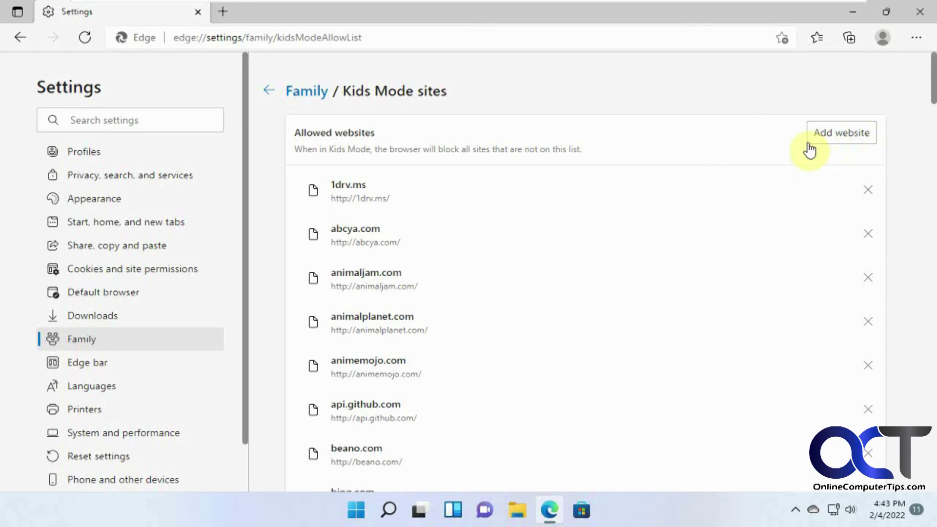
scroll(615, 342, down, 10)
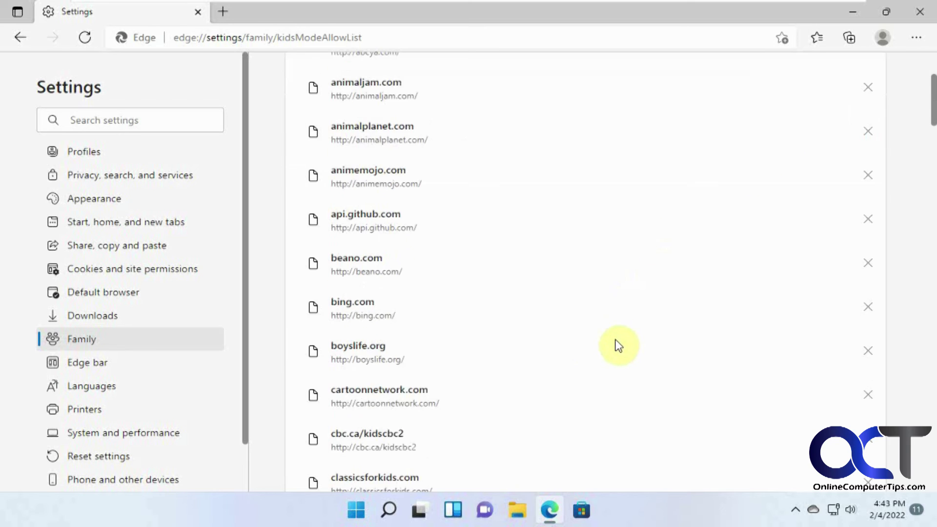
scroll(625, 349, up, 12)
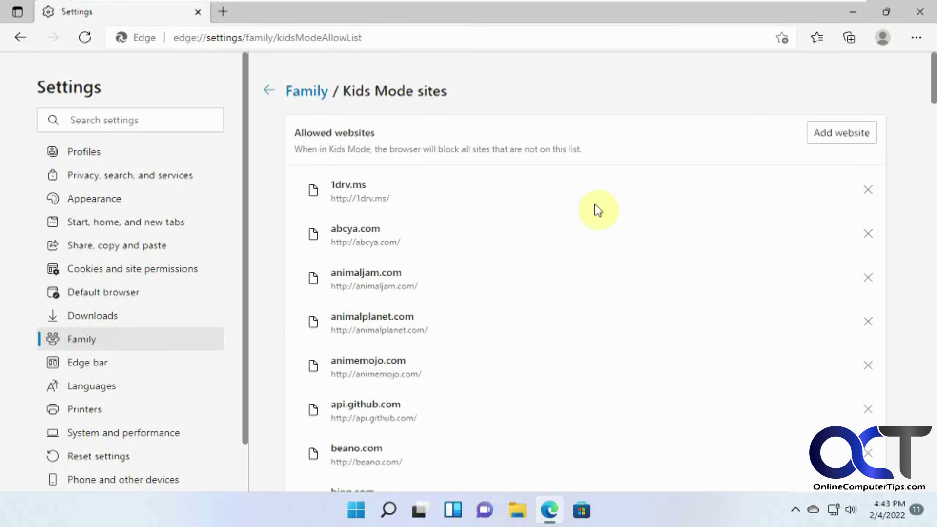
click(269, 90)
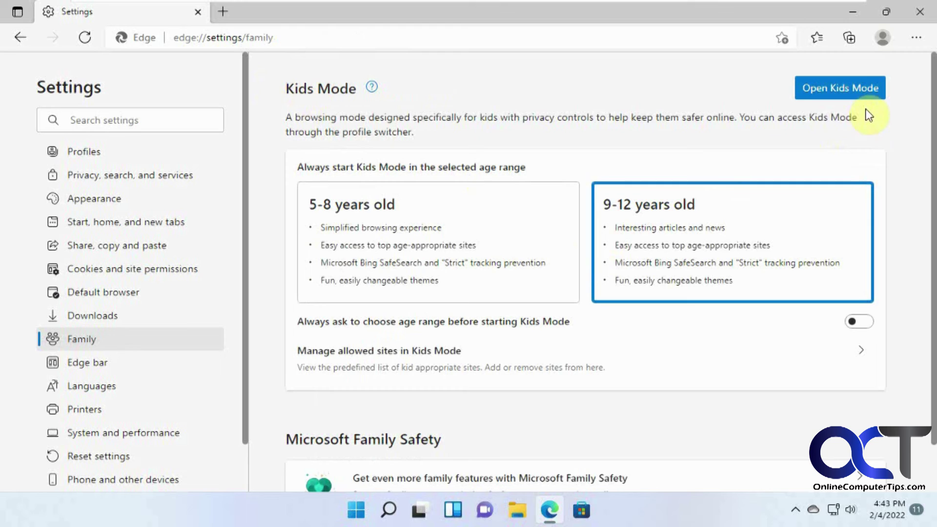
click(882, 40)
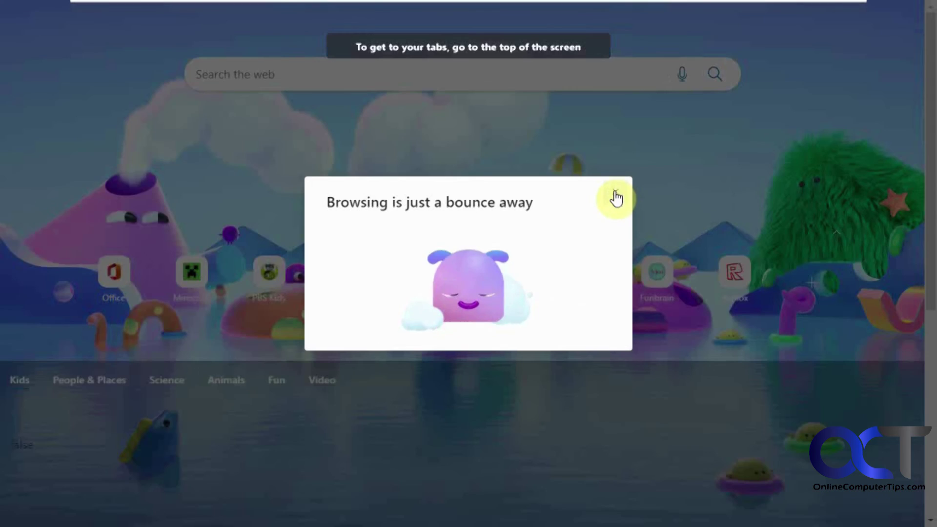
Close the Kids Mode welcome splash and pick a bottom-right theme in Colors and background
click(615, 193)
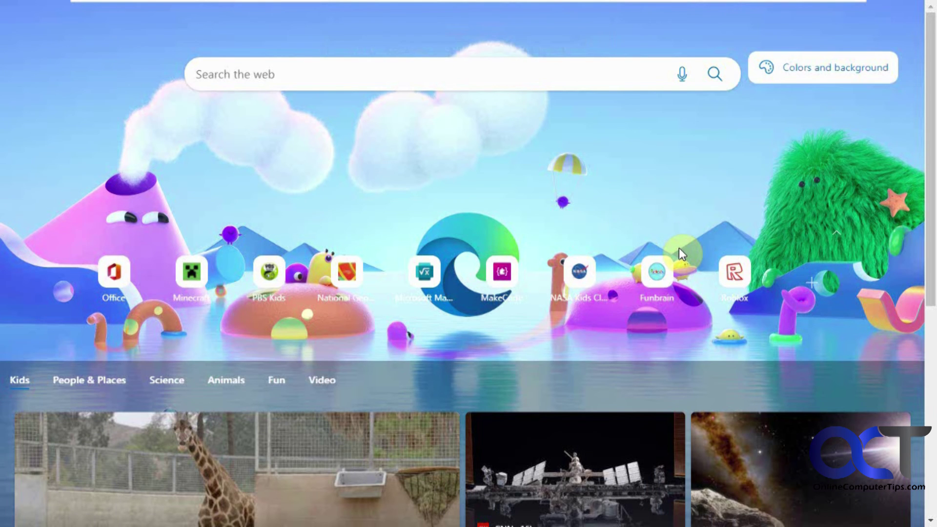
click(823, 68)
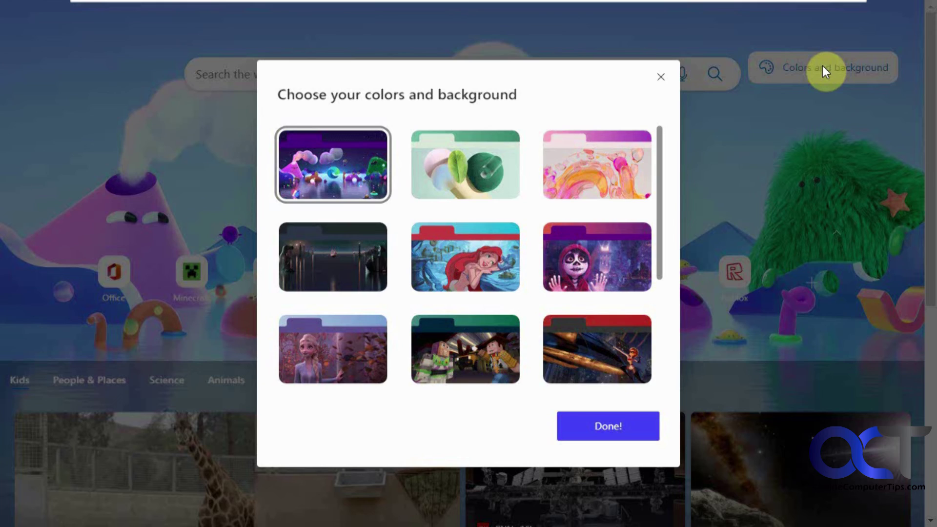
click(594, 330)
click(609, 426)
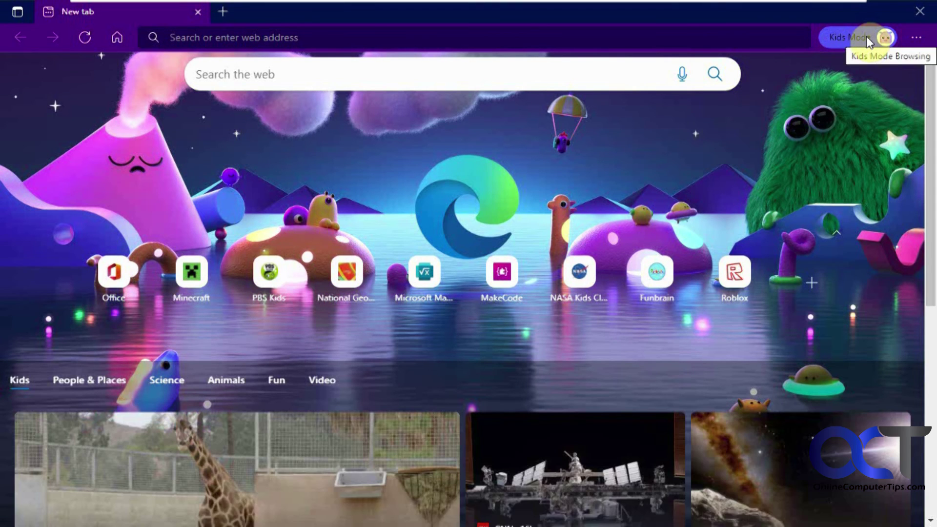
Switch the Kids Mode theme to the Incredibles superhero background
click(866, 37)
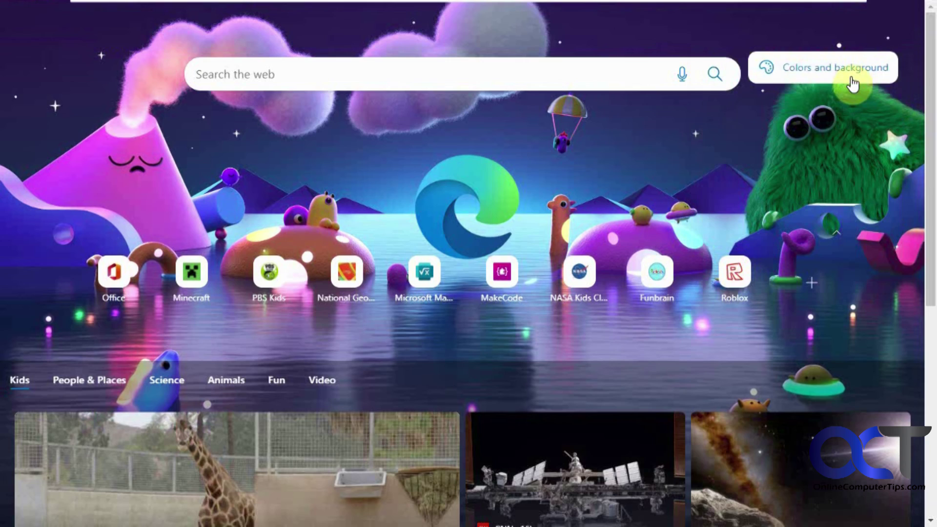
click(848, 72)
click(621, 360)
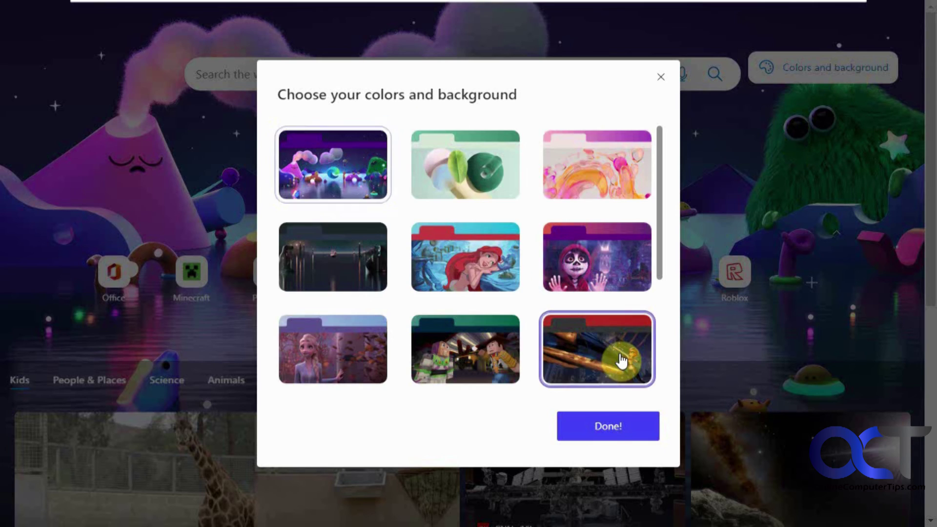
click(603, 425)
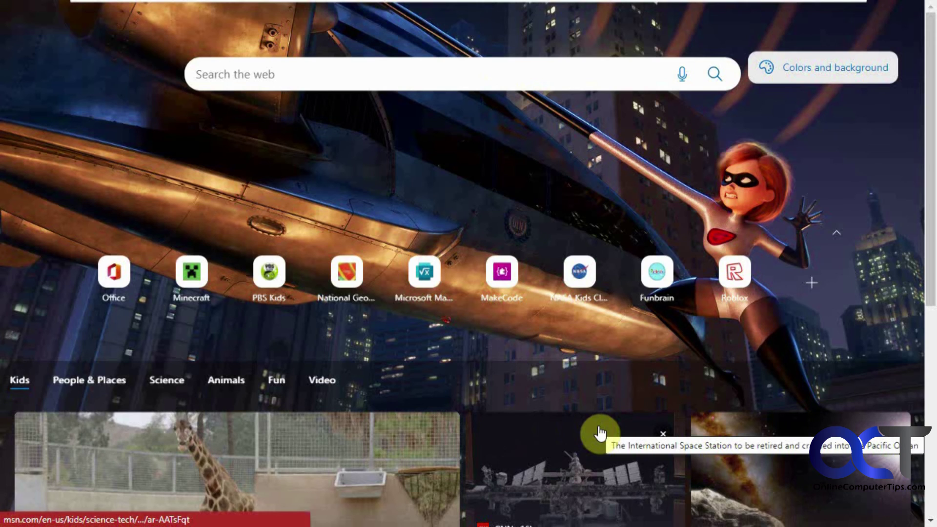